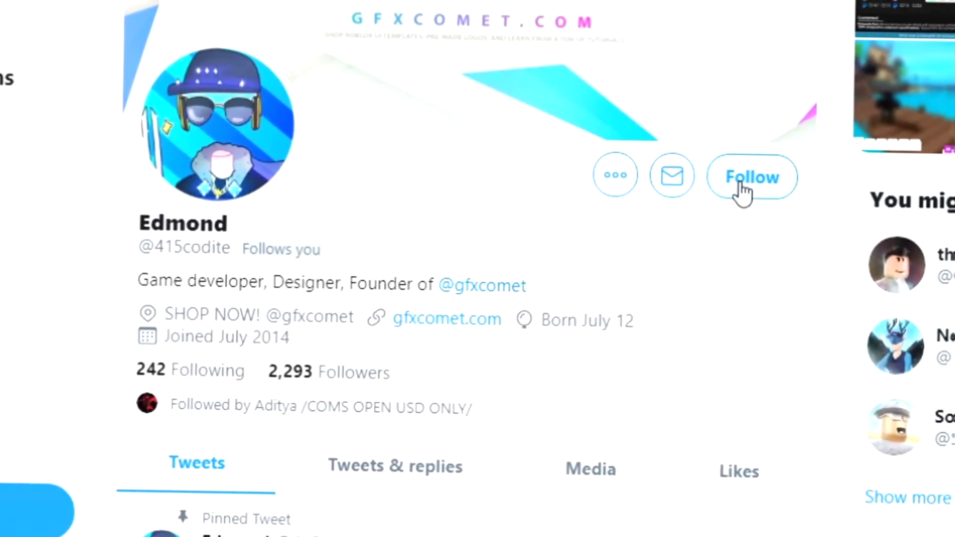
- Follow the designer's and the GFX COMET shop's Twitter accounts, turning on notifications for both
{"action": "left_click", "coordinate": [741, 184]}
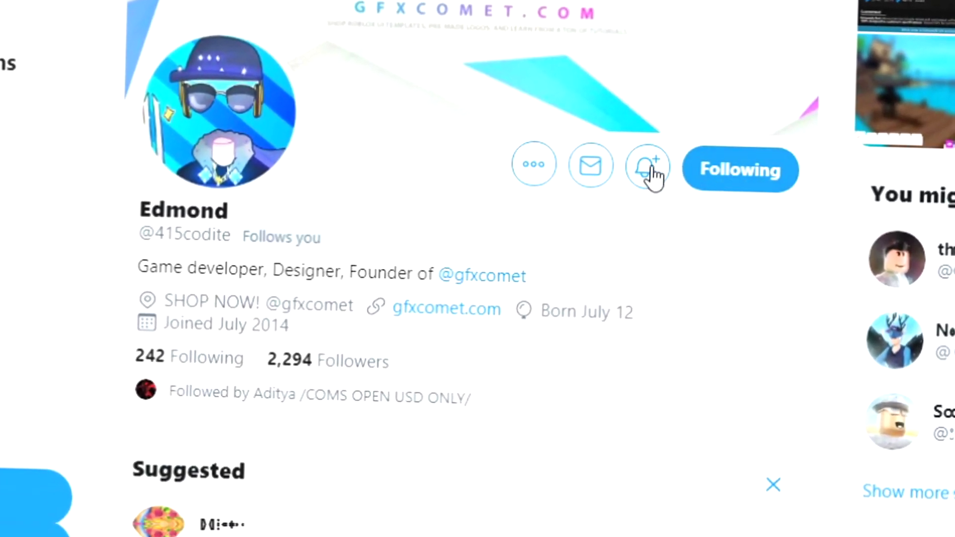
{"action": "left_click", "coordinate": [647, 166]}
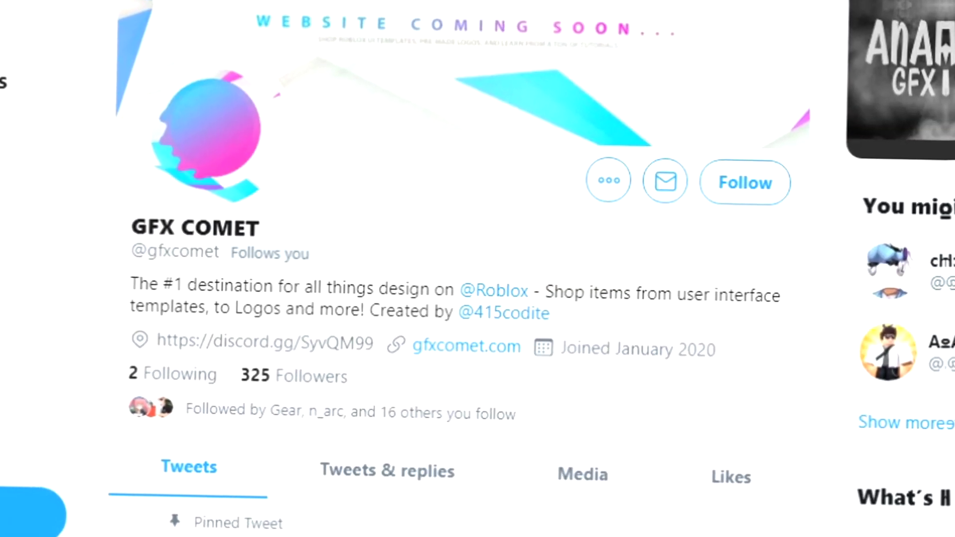
{"action": "left_click", "coordinate": [751, 187]}
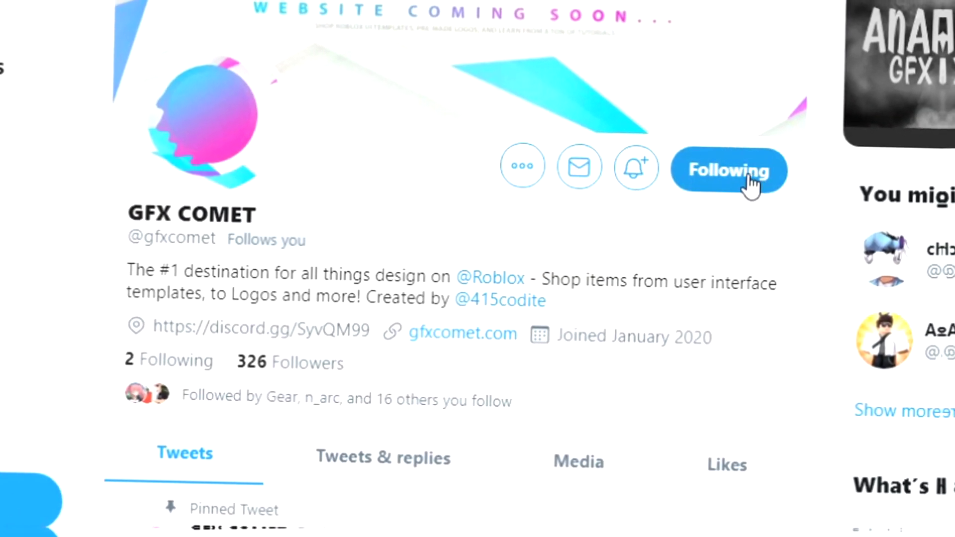
{"action": "left_click", "coordinate": [639, 177]}
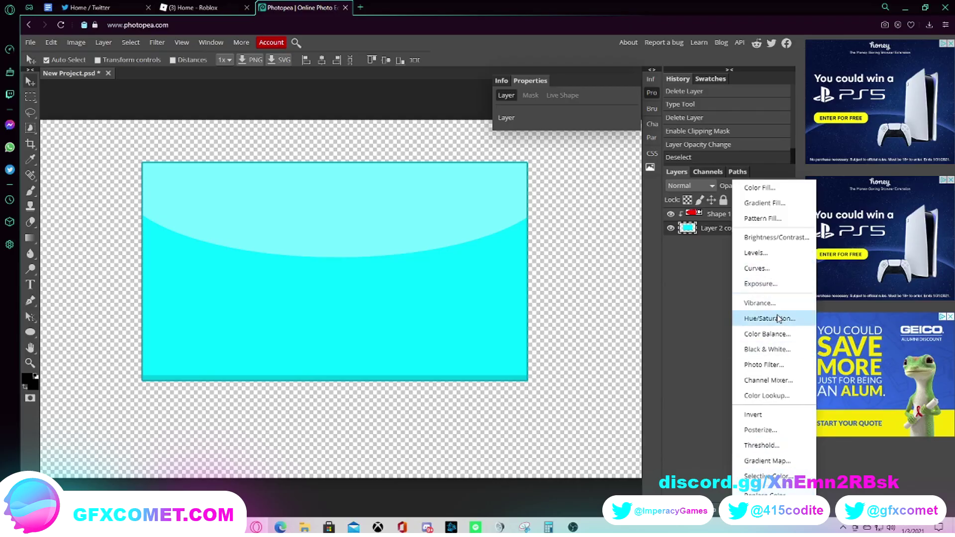
- Add a Hue/Saturation adjustment layer that shifts the panel's hue to 7
{"action": "left_click", "coordinate": [775, 316]}
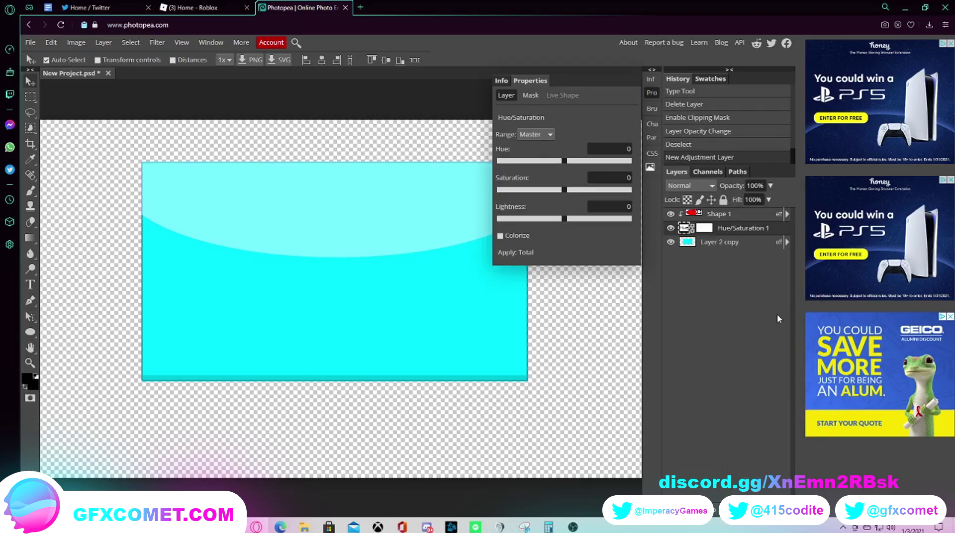
{"action": "left_click_drag", "start_coordinate": [563, 160], "coordinate": [567, 162]}
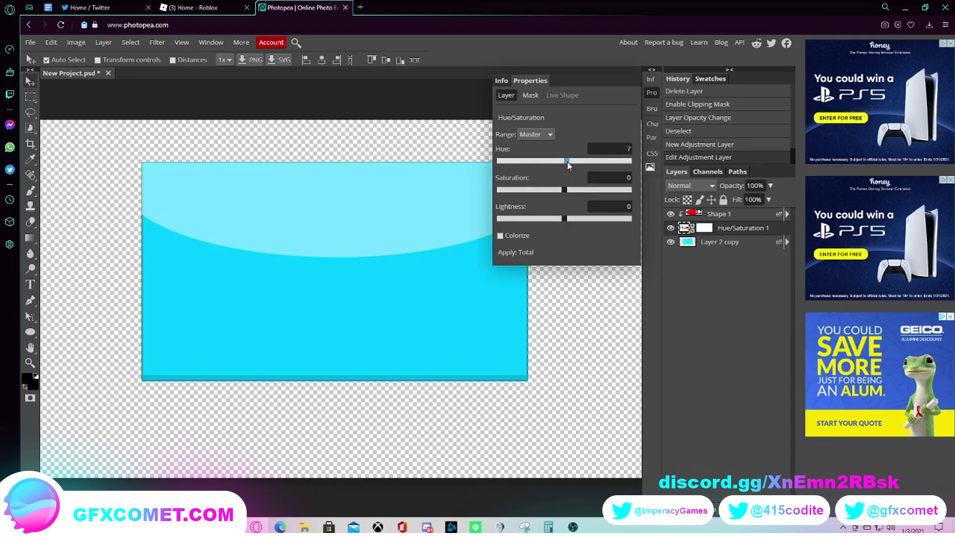
{"action": "left_click", "coordinate": [424, 152]}
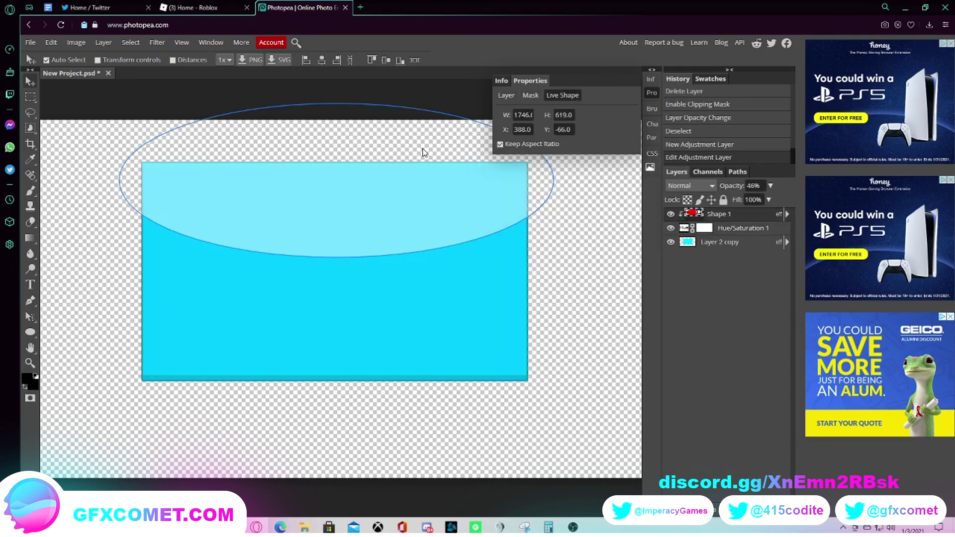
{"action": "left_click", "coordinate": [79, 116]}
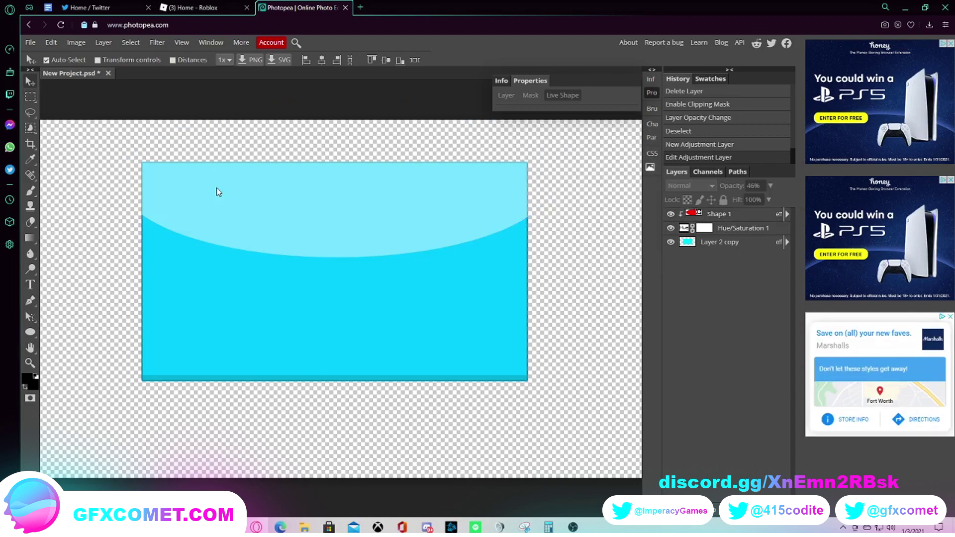
- Lower the Shape 1 highlight ellipse's opacity to 16%
{"action": "left_click", "coordinate": [336, 201]}
{"action": "left_click", "coordinate": [770, 185]}
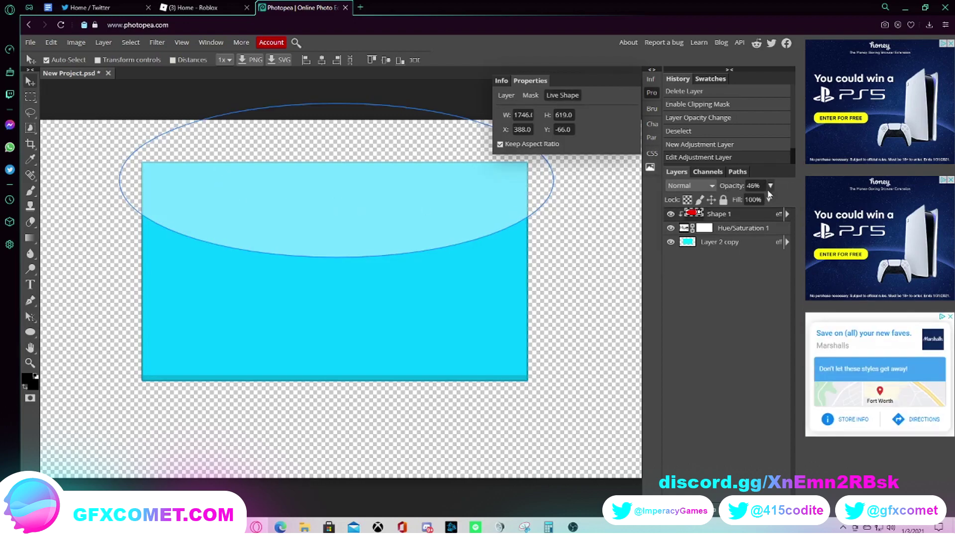
{"action": "left_click_drag", "start_coordinate": [746, 200], "coordinate": [732, 199]}
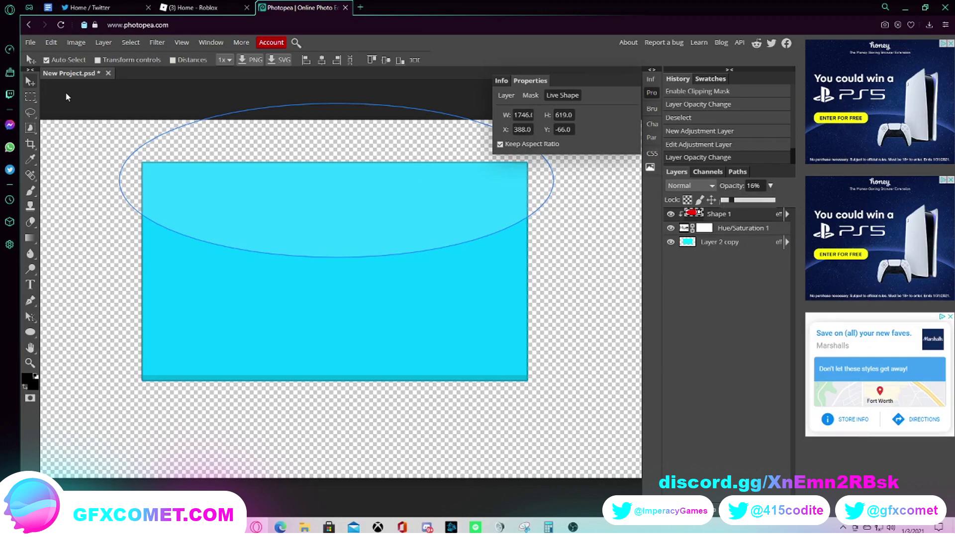
{"action": "left_click", "coordinate": [107, 118]}
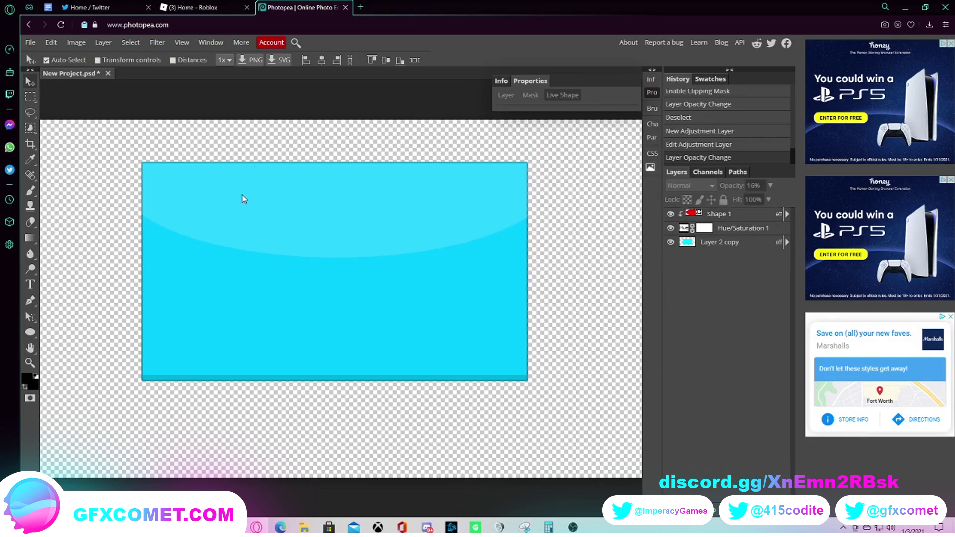
{"action": "left_click", "coordinate": [30, 331]}
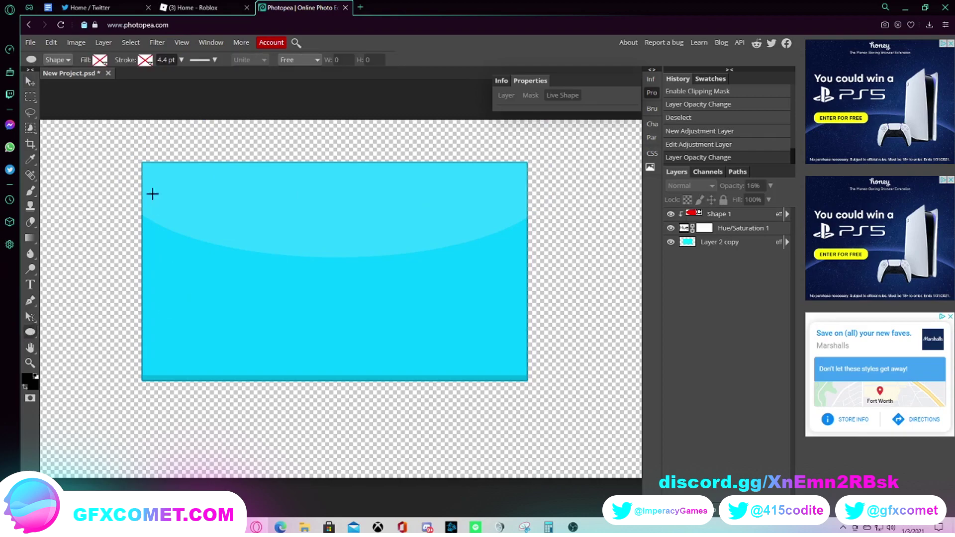
- Draw two small overlapping circles near the panel's top-left corner and merge them into one layer
{"action": "left_click_drag", "start_coordinate": [150, 177], "coordinate": [164, 194]}
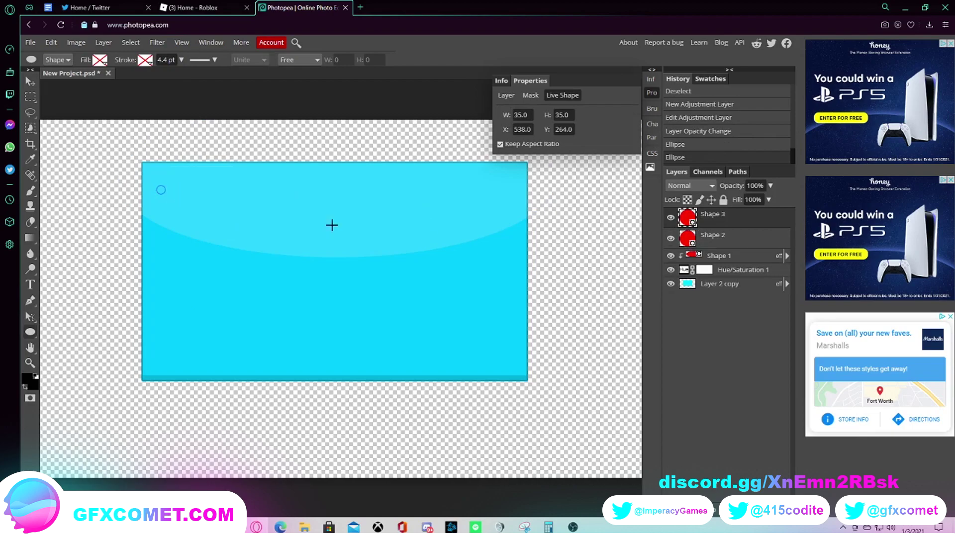
{"action": "left_click", "coordinate": [725, 244]}
{"action": "right_click", "coordinate": [725, 244]}
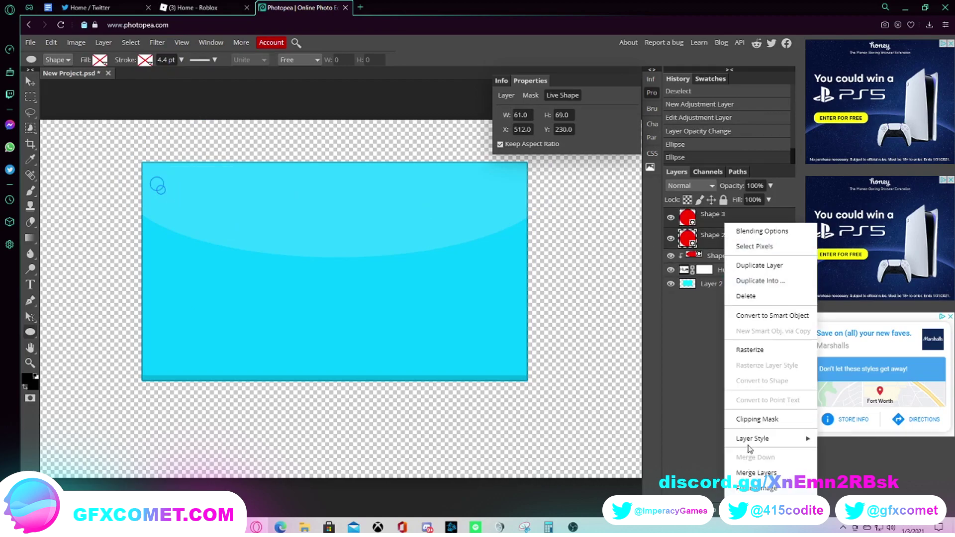
{"action": "left_click", "coordinate": [749, 472]}
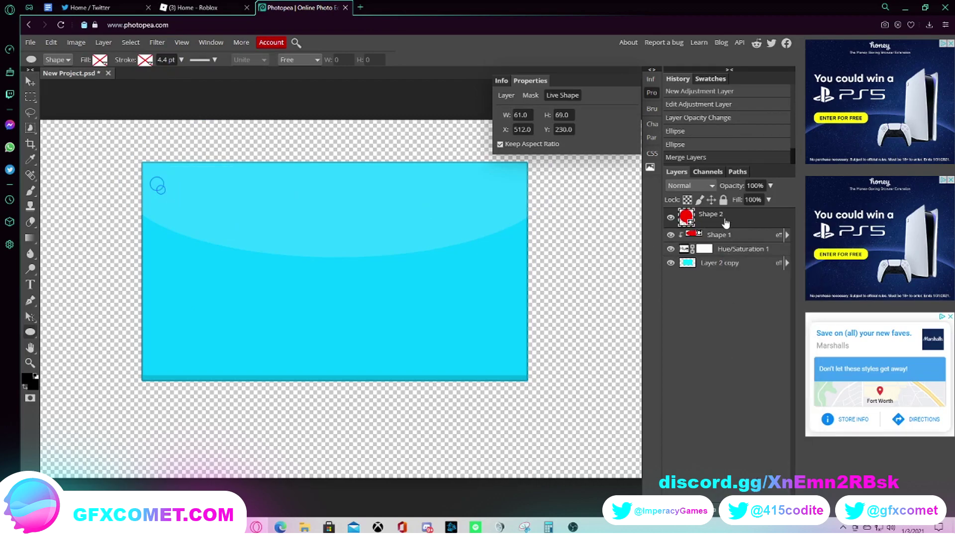
- Give the merged circles a white Color Overlay and 36% opacity
{"action": "right_click", "coordinate": [726, 223]}
{"action": "left_click", "coordinate": [736, 226]}
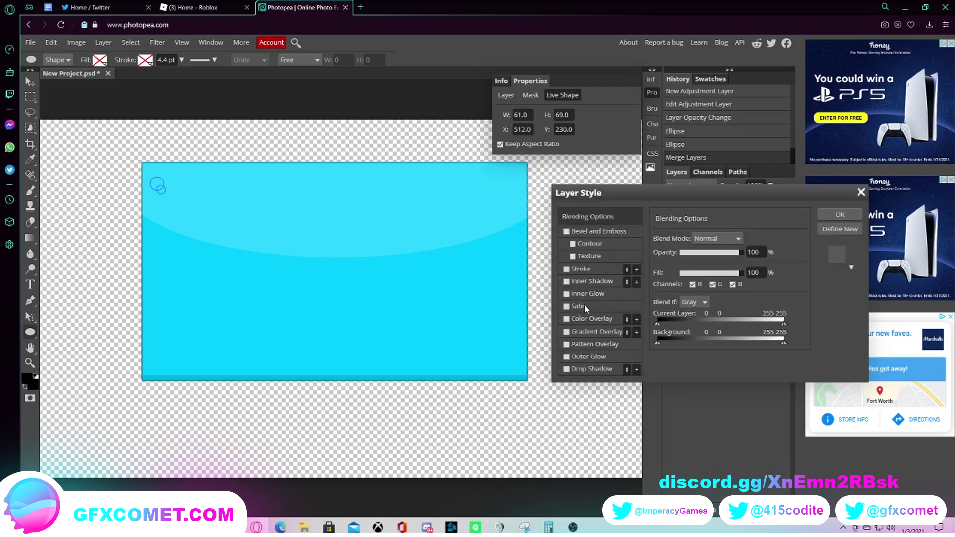
{"action": "left_click", "coordinate": [593, 319]}
{"action": "left_click", "coordinate": [837, 214]}
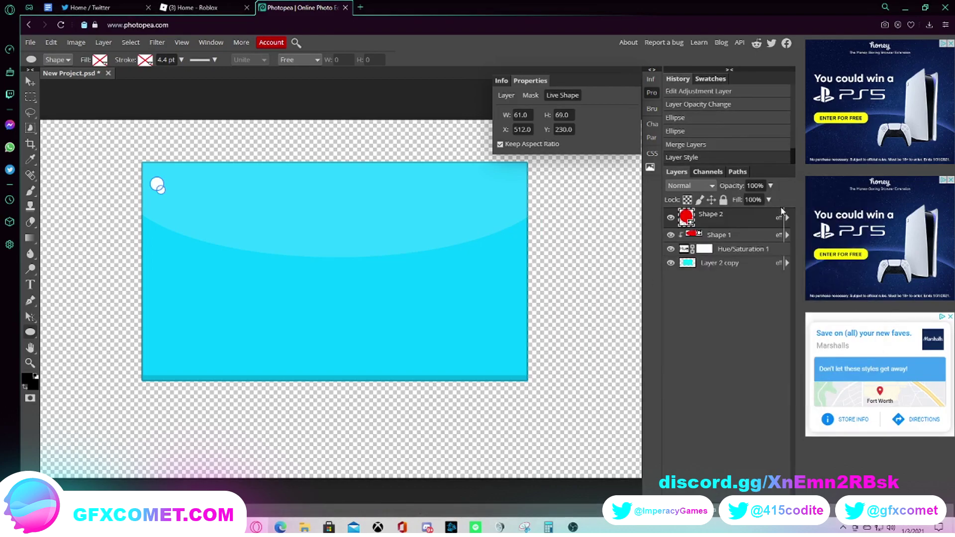
{"action": "left_click_drag", "start_coordinate": [771, 186], "coordinate": [741, 200]}
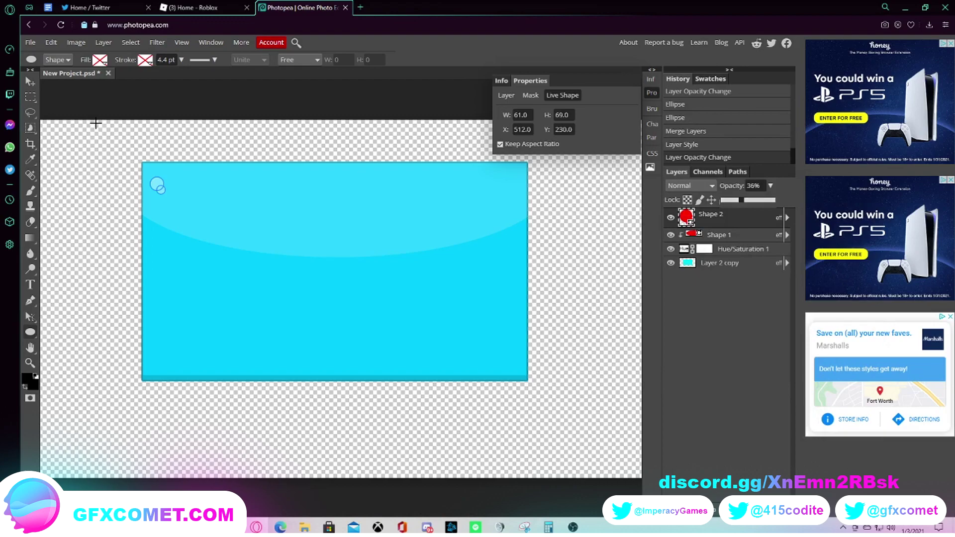
- Nudge the circle shine slightly down-right in the panel's top-left corner
{"action": "key", "text": "v"}
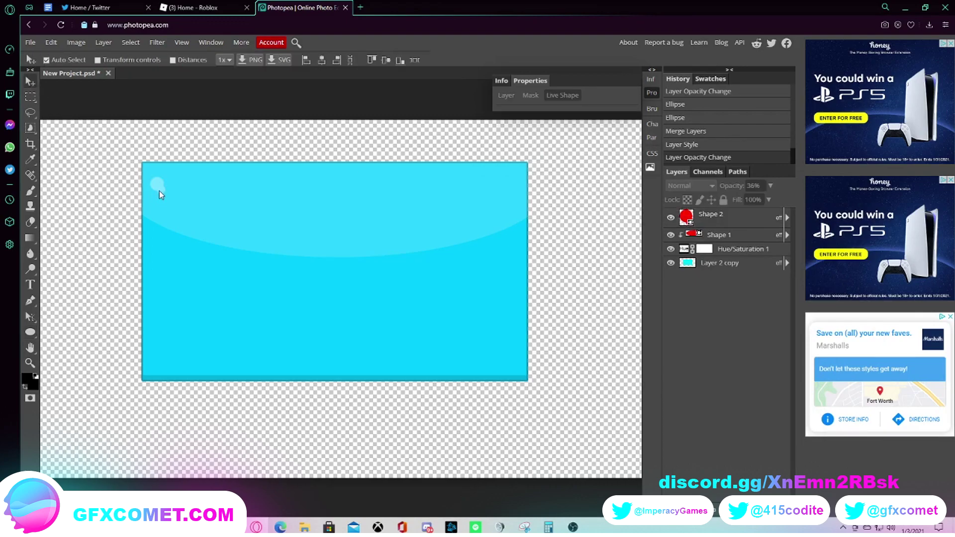
{"action": "left_click_drag", "start_coordinate": [157, 178], "coordinate": [159, 179]}
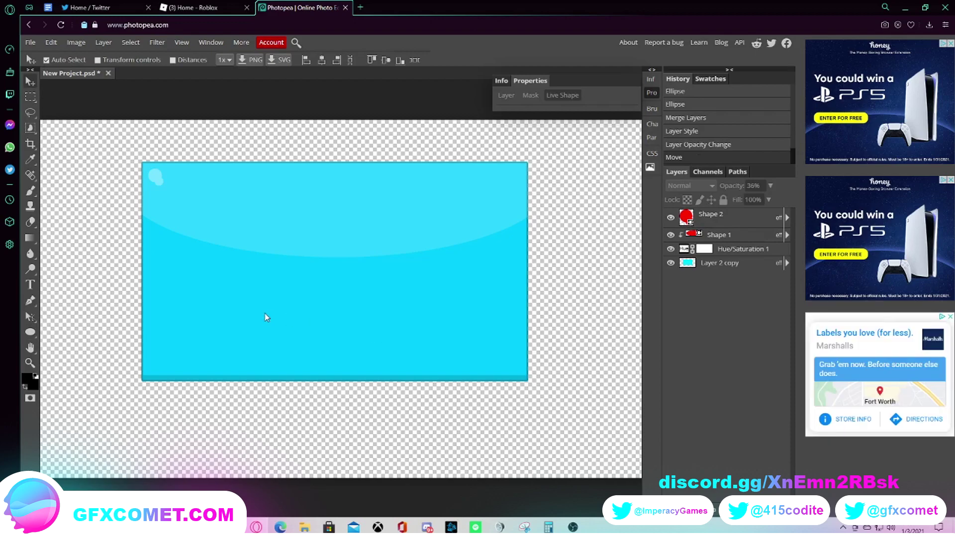
{"action": "left_click", "coordinate": [30, 285]}
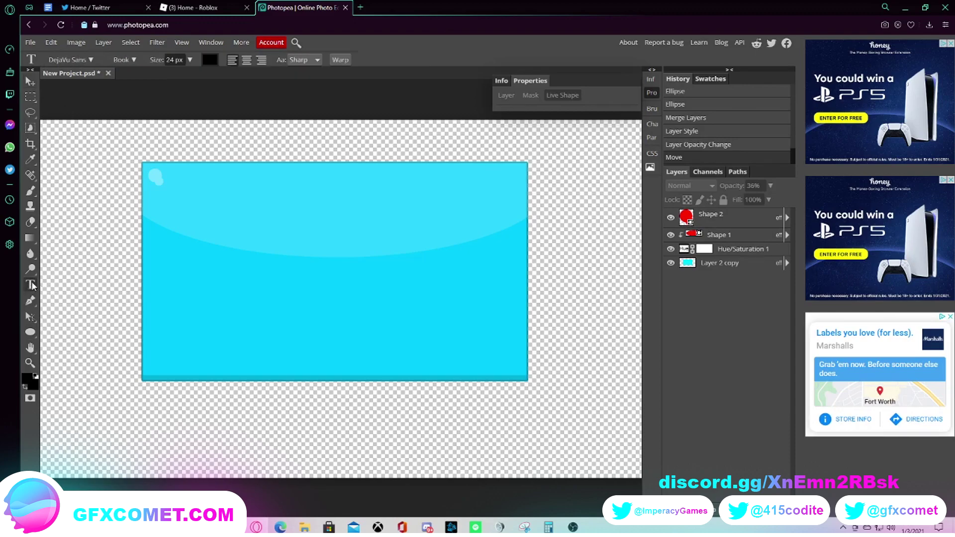
{"action": "left_click", "coordinate": [78, 61]}
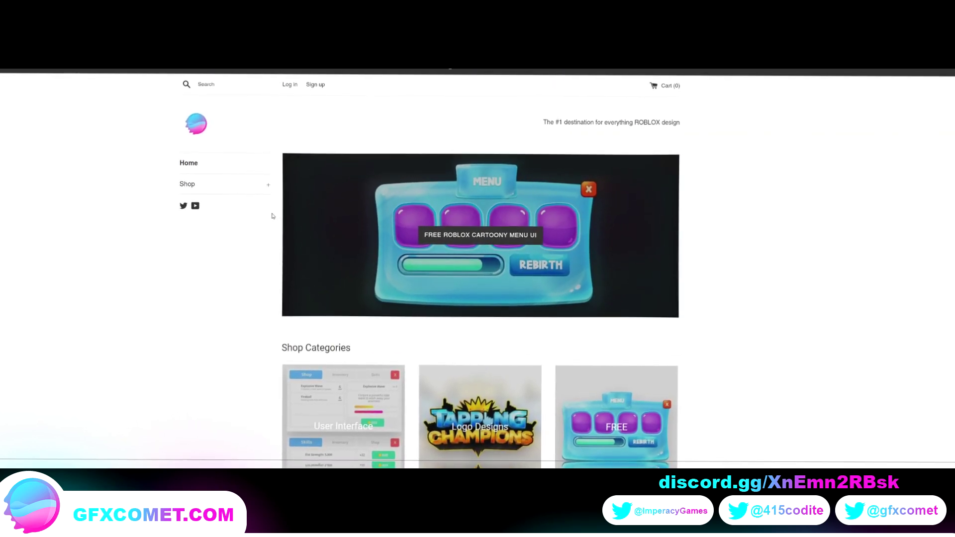
- Add the free ROBLOX Style Cartoony Menu UI from GFX Comet's User Interface category to the cart
{"action": "left_click", "coordinate": [239, 180]}
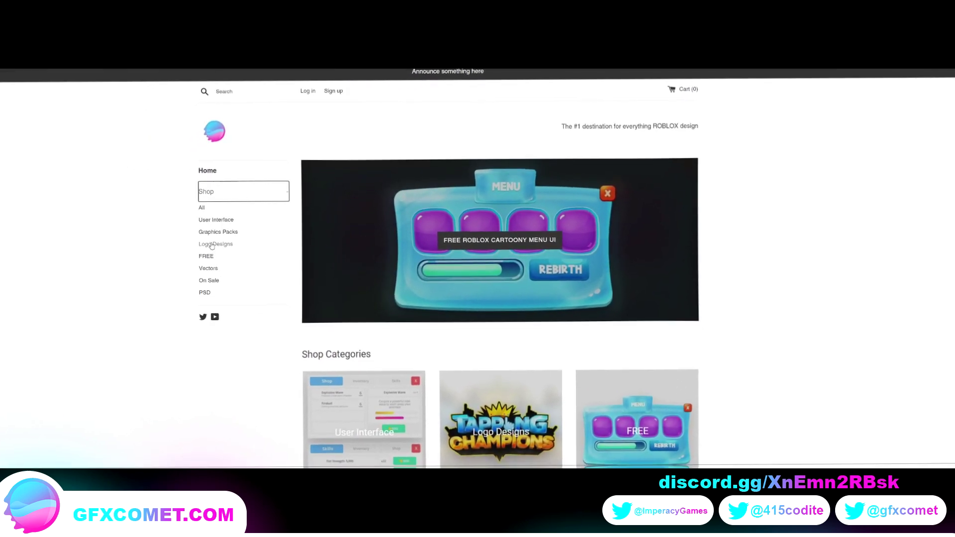
{"action": "left_click", "coordinate": [224, 212]}
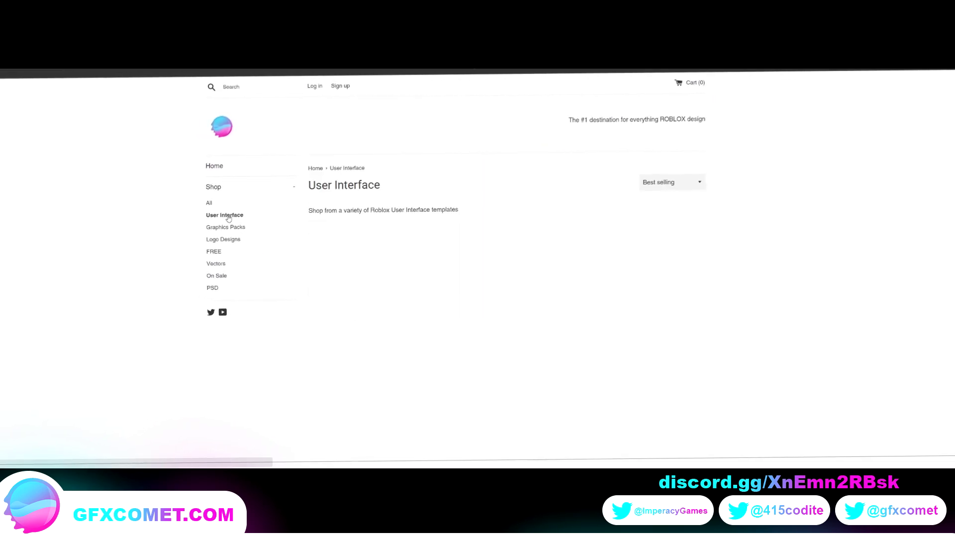
{"action": "scroll", "coordinate": [392, 251], "scroll_direction": "down", "scroll_amount": 4}
{"action": "scroll", "coordinate": [392, 250], "scroll_direction": "up", "scroll_amount": 5}
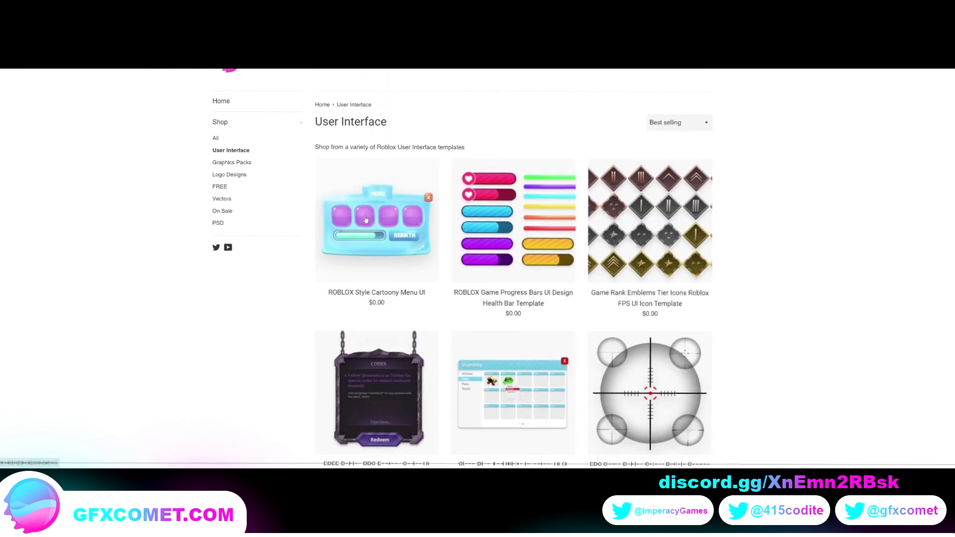
{"action": "left_click", "coordinate": [373, 209]}
{"action": "left_click", "coordinate": [547, 251]}
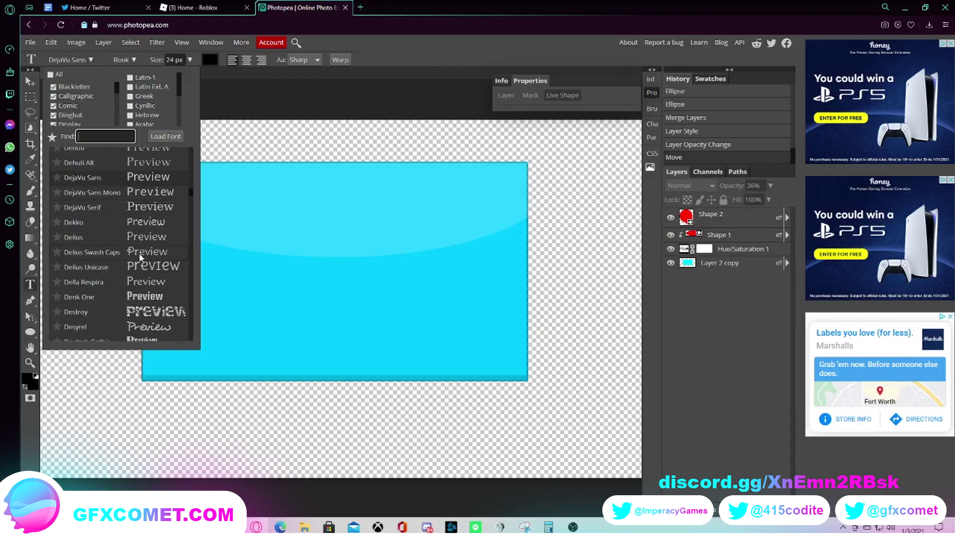
- Close the font file browser without loading a font and bring up the font family list
{"action": "scroll", "coordinate": [141, 254], "scroll_direction": "down", "scroll_amount": 8}
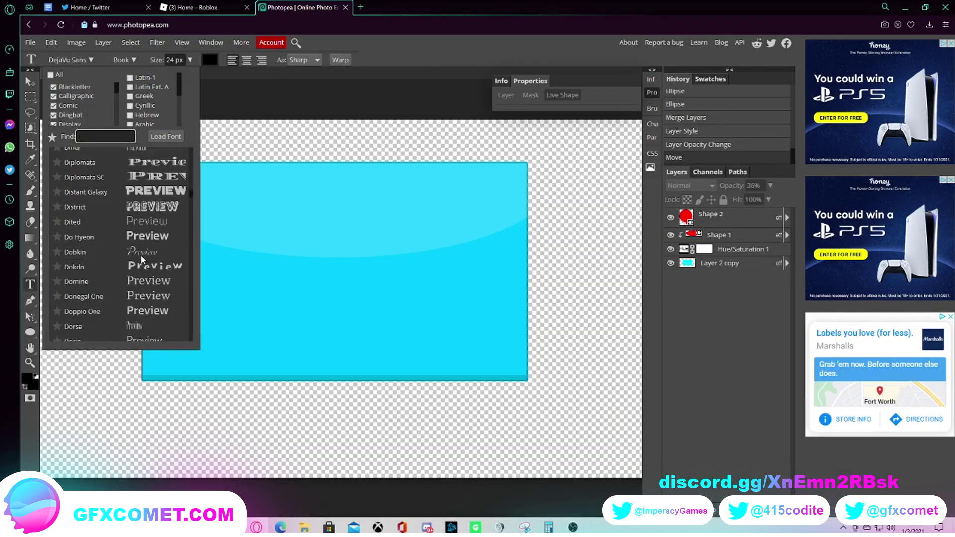
{"action": "scroll", "coordinate": [152, 262], "scroll_direction": "down", "scroll_amount": 5}
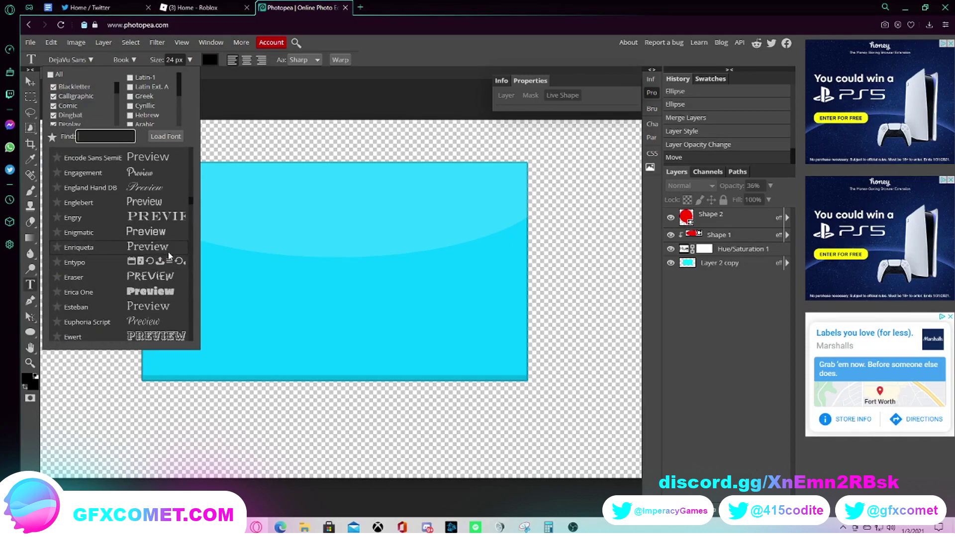
{"action": "scroll", "coordinate": [169, 256], "scroll_direction": "down", "scroll_amount": 8}
{"action": "left_click_drag", "start_coordinate": [193, 206], "coordinate": [197, 149]}
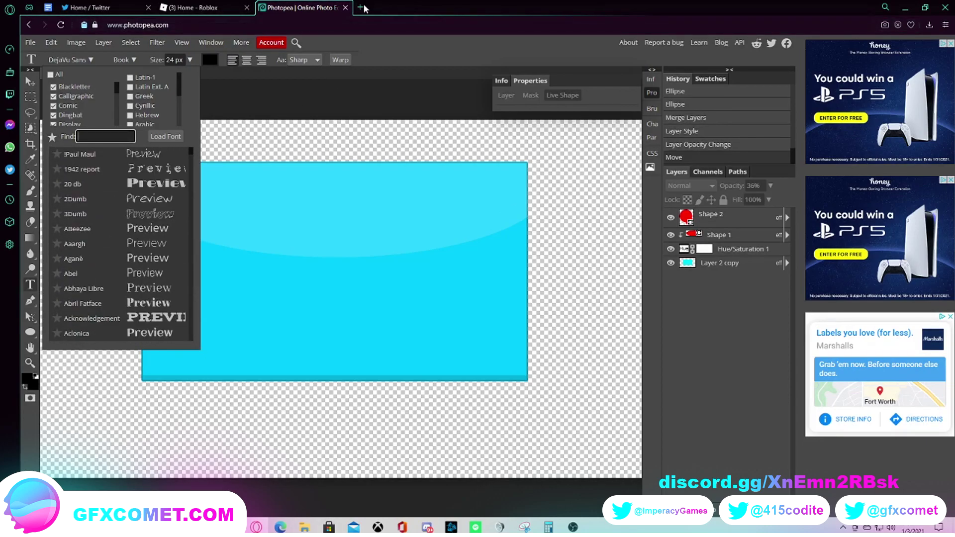
{"action": "left_click", "coordinate": [175, 141]}
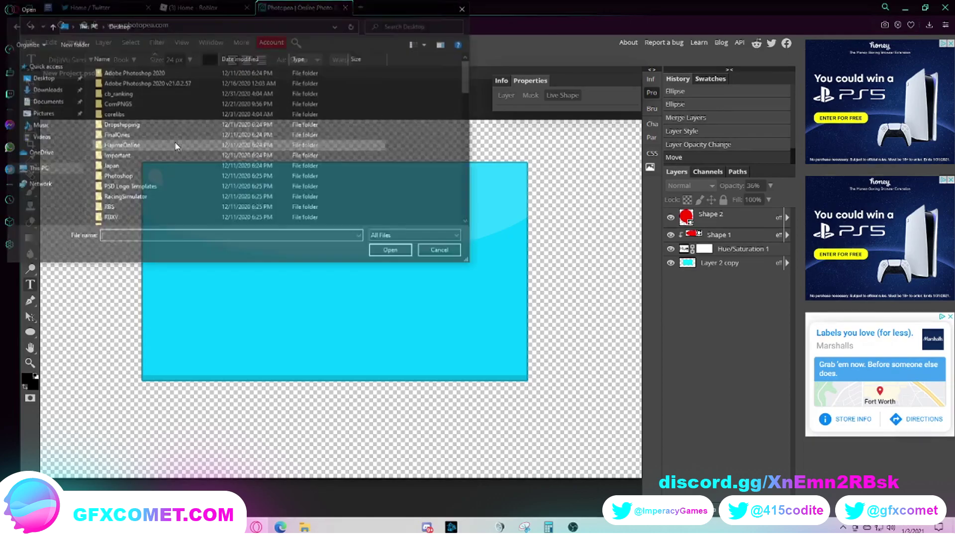
{"action": "scroll", "coordinate": [158, 145], "scroll_direction": "down", "scroll_amount": 5}
{"action": "scroll", "coordinate": [300, 187], "scroll_direction": "down", "scroll_amount": 8}
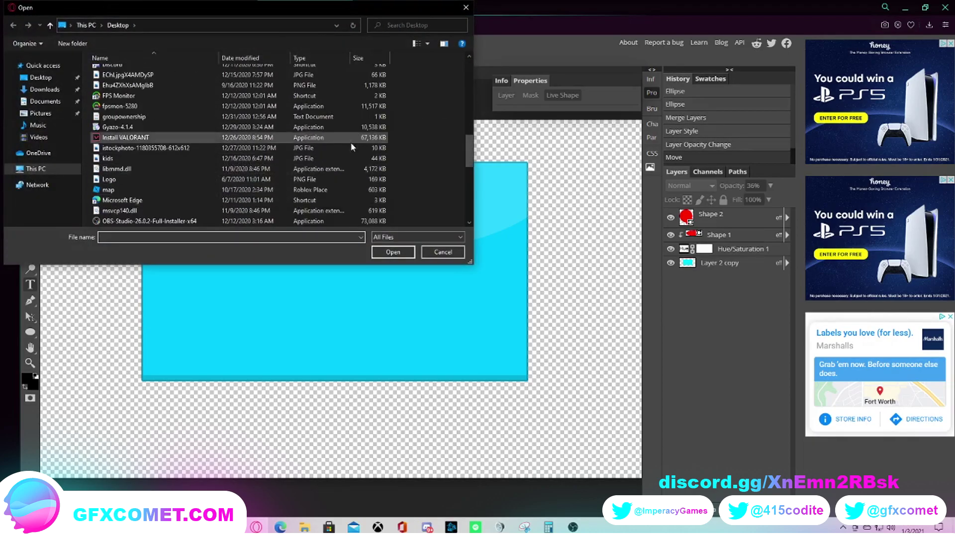
{"action": "scroll", "coordinate": [173, 178], "scroll_direction": "up", "scroll_amount": 8}
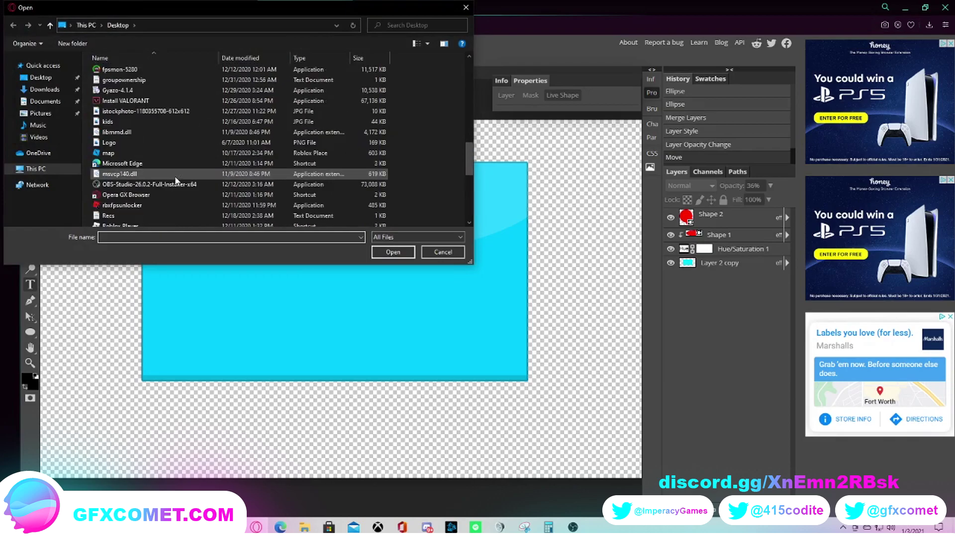
{"action": "left_click", "coordinate": [470, 7]}
{"action": "left_click", "coordinate": [60, 61]}
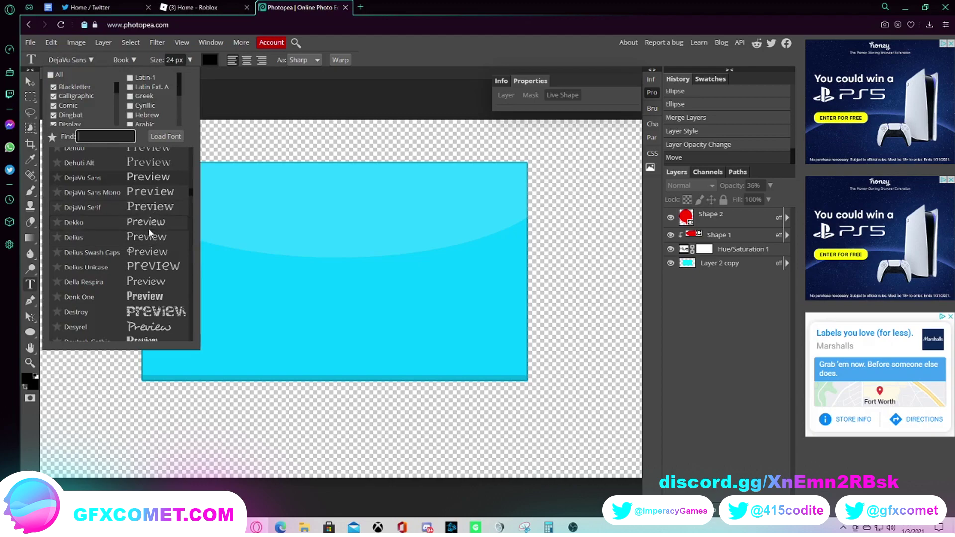
- Create a 'SHOP' text layer in DayPosterBlack just left of the cyan panel
{"action": "scroll", "coordinate": [149, 233], "scroll_direction": "up", "scroll_amount": 5}
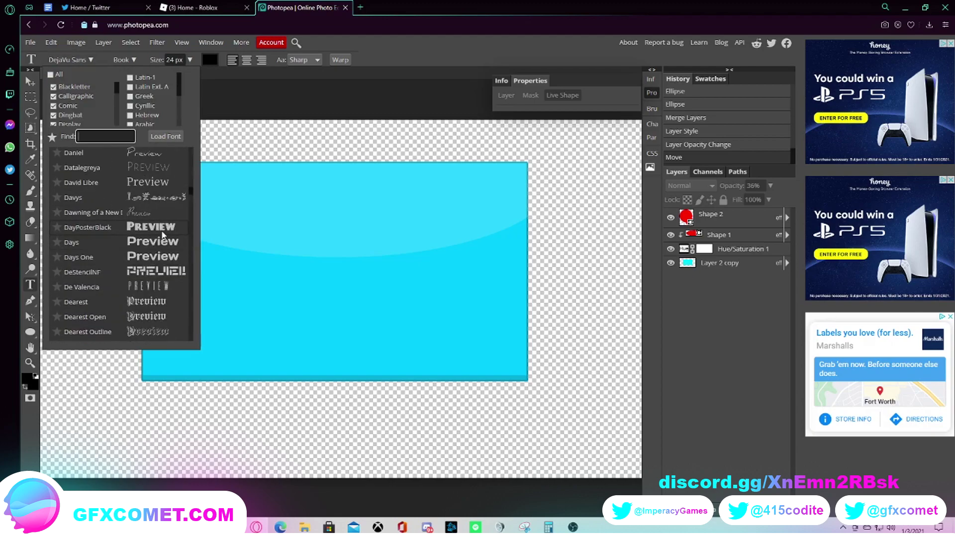
{"action": "left_click", "coordinate": [162, 229]}
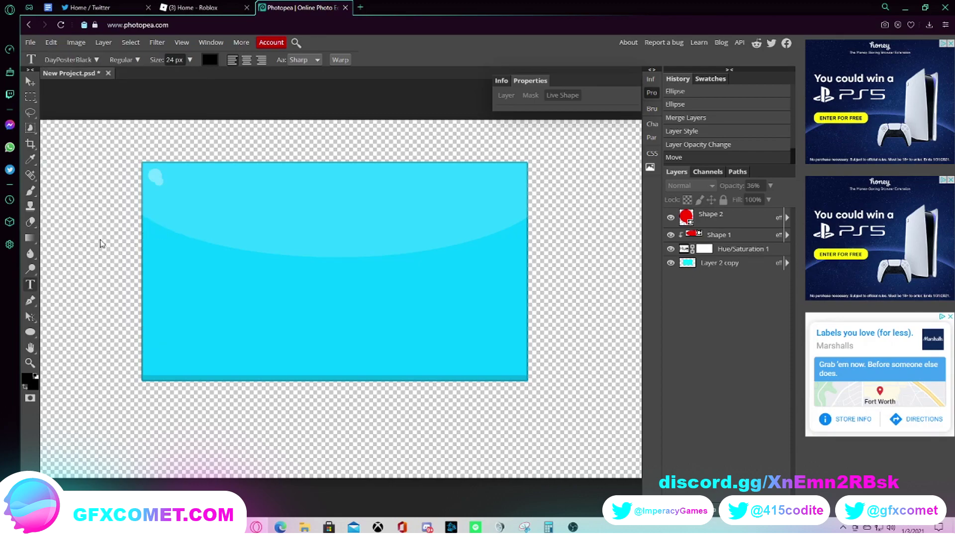
{"action": "left_click", "coordinate": [100, 241]}
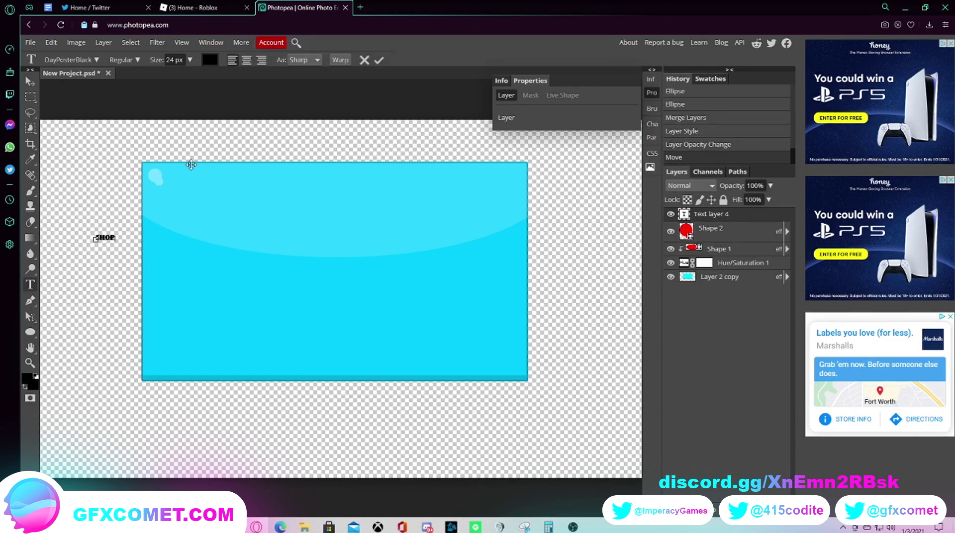
{"action": "left_click", "coordinate": [30, 81]}
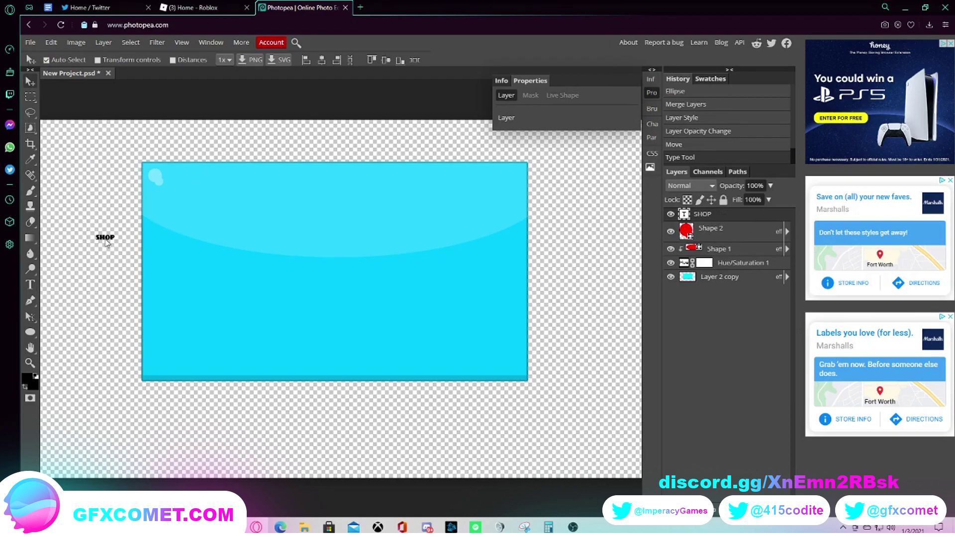
{"action": "left_click_drag", "start_coordinate": [107, 244], "coordinate": [115, 242]}
- Enlarge the SHOP text to 150 px and centre it along the panel's top
{"action": "key", "text": "t"}
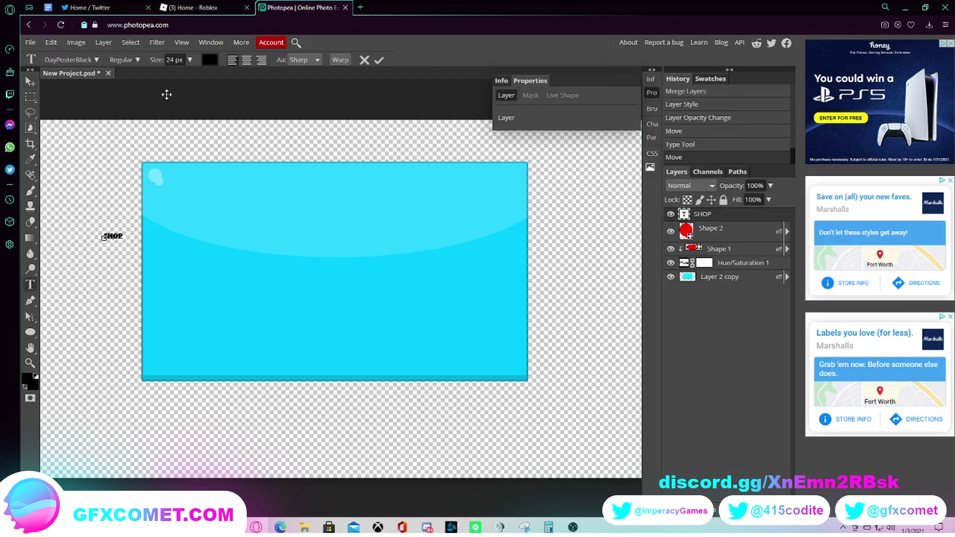
{"action": "left_click", "coordinate": [190, 60]}
{"action": "left_click_drag", "start_coordinate": [190, 60], "coordinate": [207, 78]}
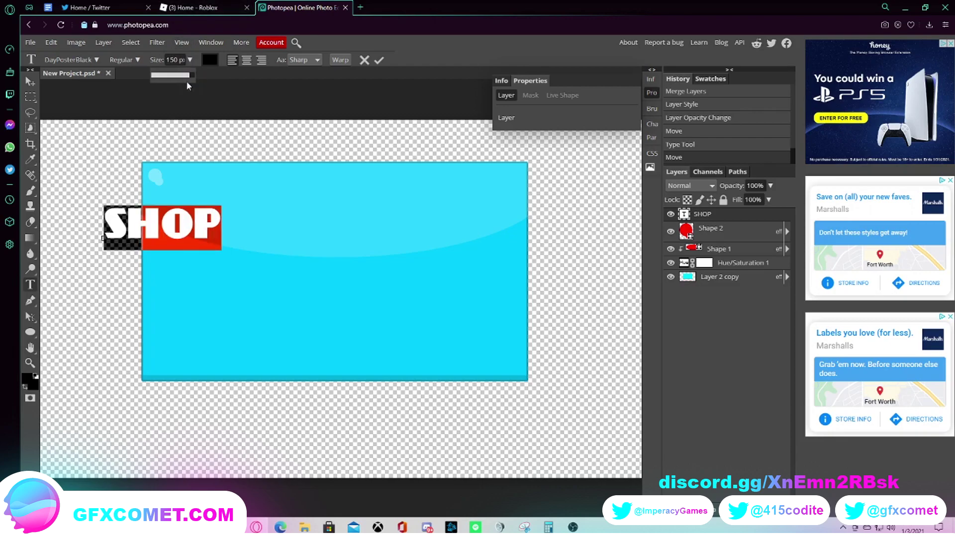
{"action": "key", "text": "v"}
{"action": "left_click_drag", "start_coordinate": [150, 224], "coordinate": [332, 162]}
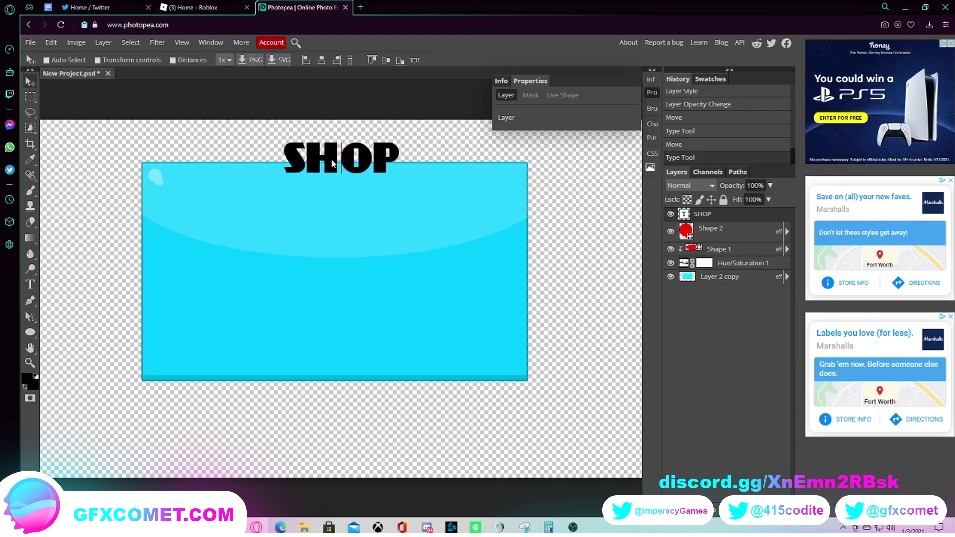
{"action": "left_click_drag", "start_coordinate": [333, 162], "coordinate": [330, 182]}
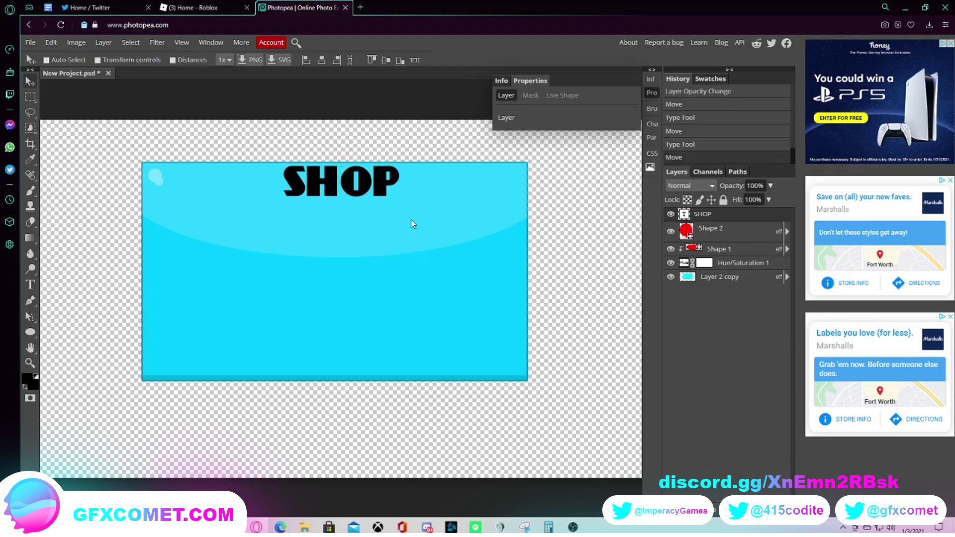
- Give the SHOP layer a white Color Overlay
{"action": "right_click", "coordinate": [736, 218]}
{"action": "left_click", "coordinate": [748, 224]}
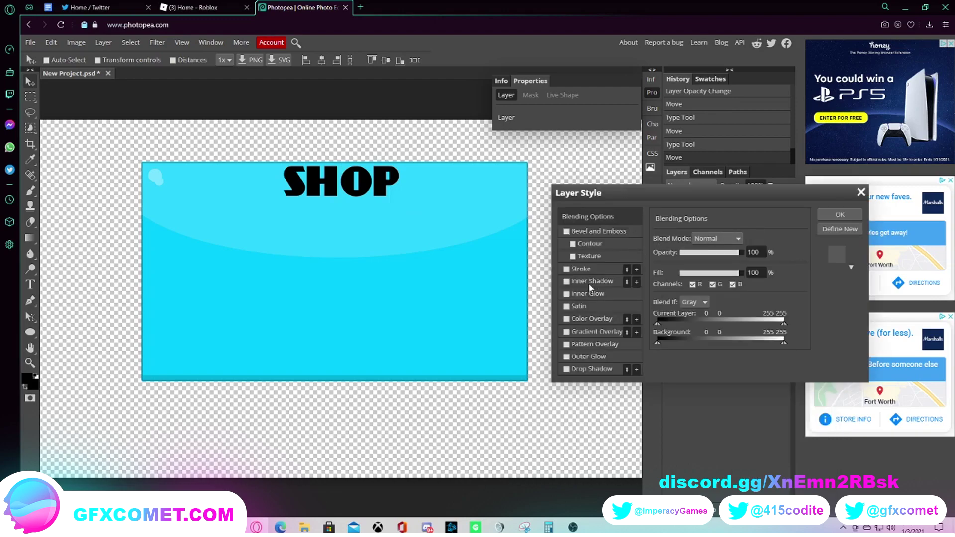
{"action": "left_click", "coordinate": [586, 318]}
{"action": "left_click", "coordinate": [839, 215]}
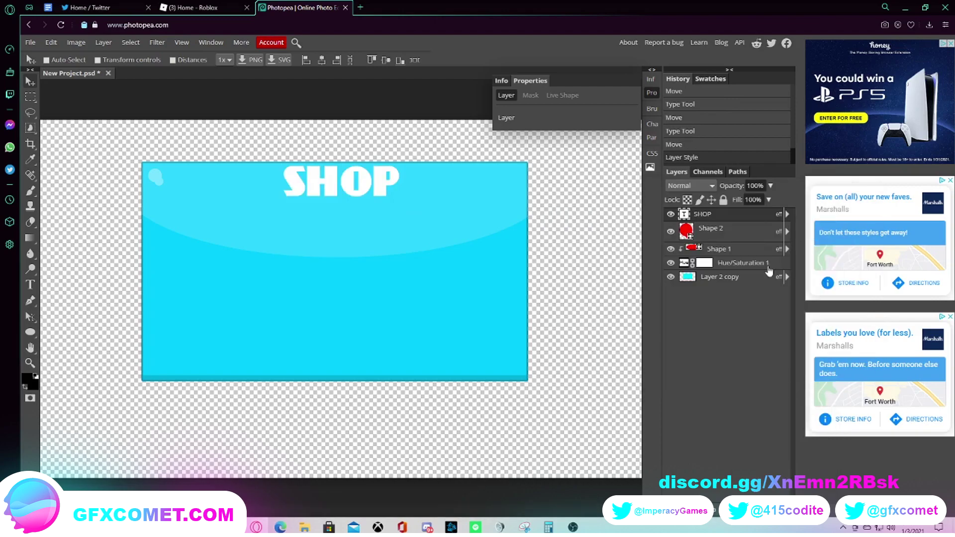
- Add an 8 px Stroke in colour 0191b5 around the SHOP letters
{"action": "right_click", "coordinate": [731, 218]}
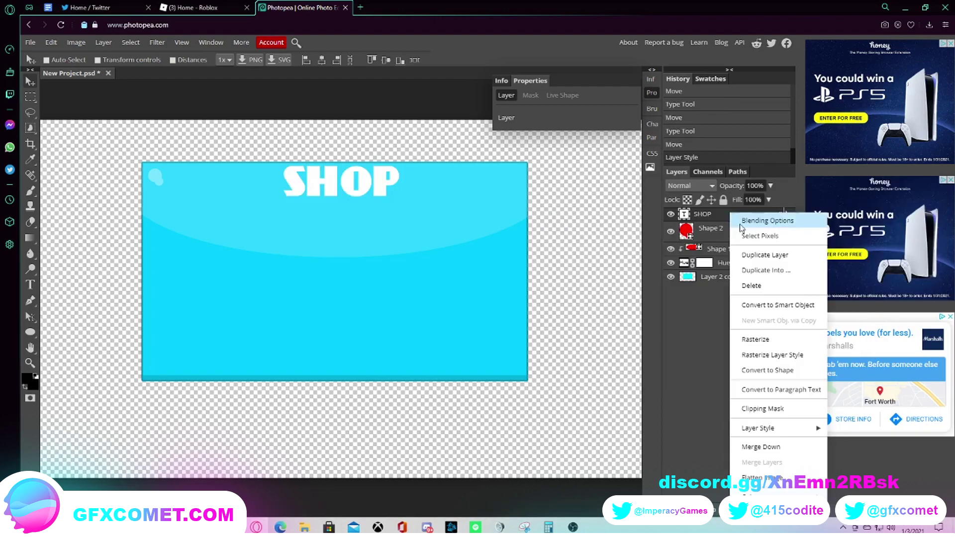
{"action": "left_click", "coordinate": [743, 225]}
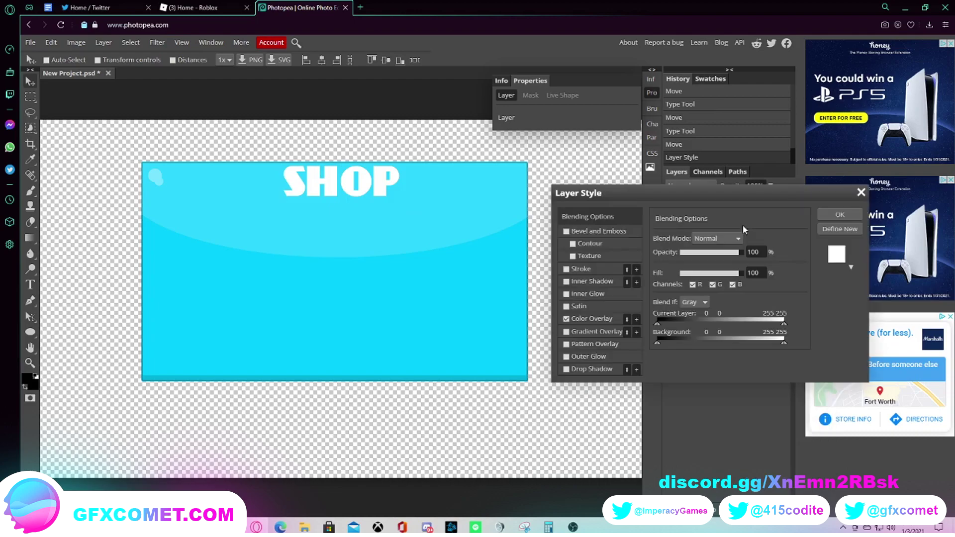
{"action": "left_click", "coordinate": [590, 268]}
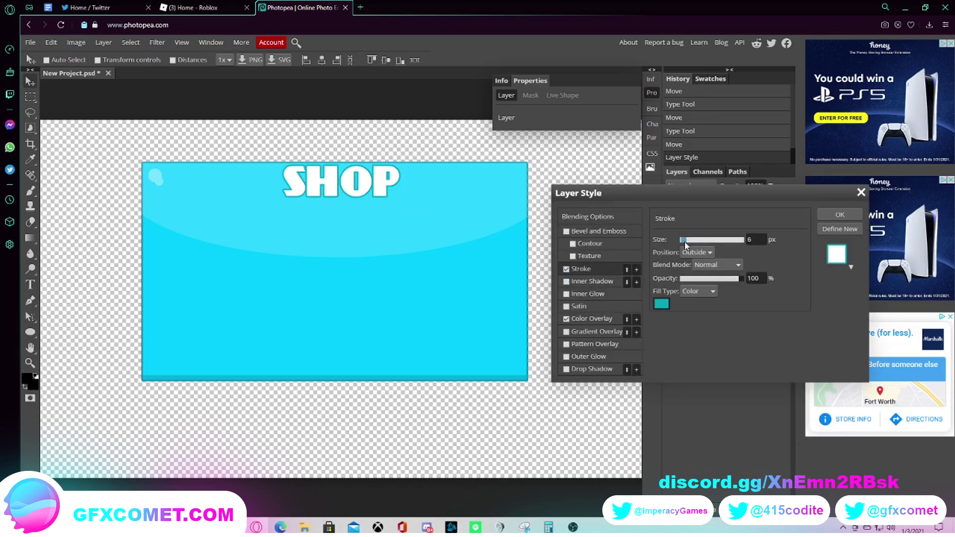
{"action": "left_click_drag", "start_coordinate": [685, 244], "coordinate": [683, 245]}
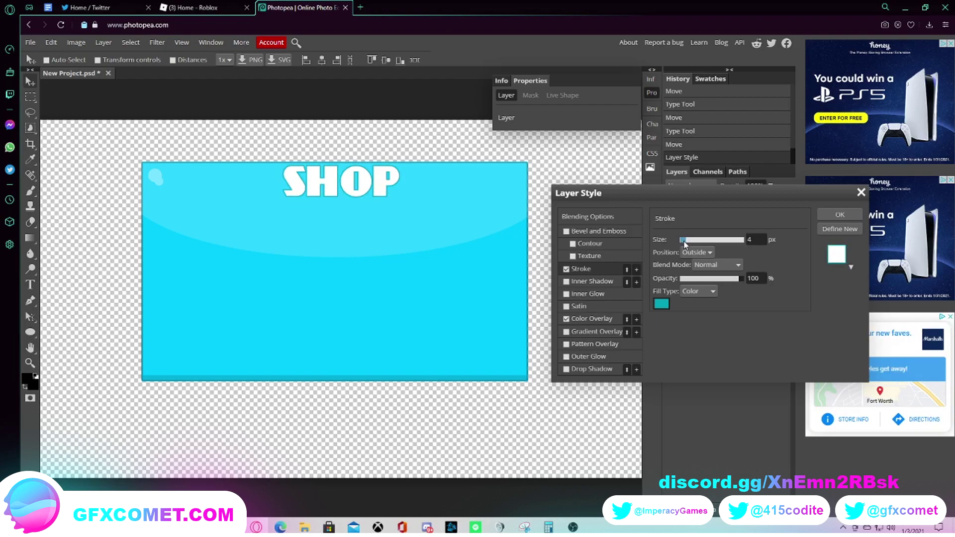
{"action": "left_click_drag", "start_coordinate": [684, 240], "coordinate": [685, 240]}
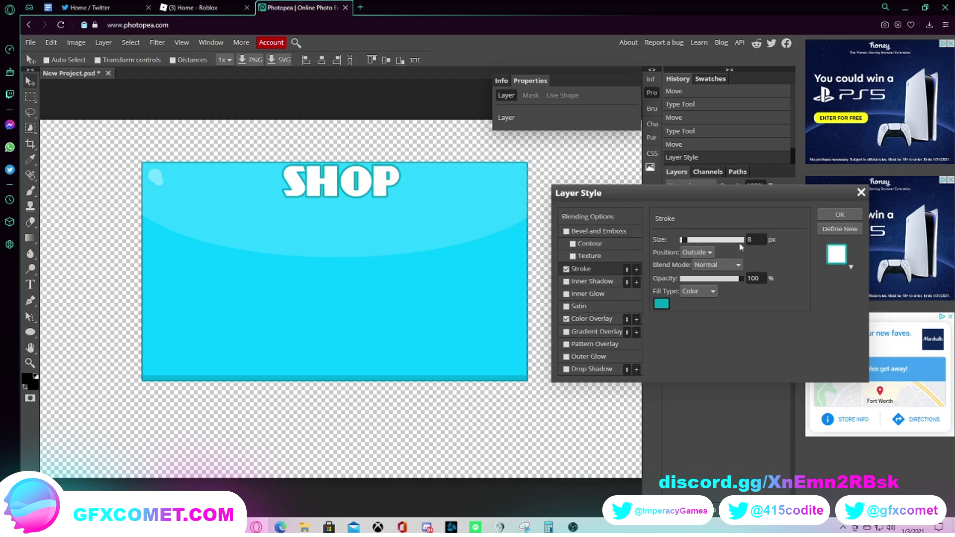
{"action": "left_click", "coordinate": [662, 304]}
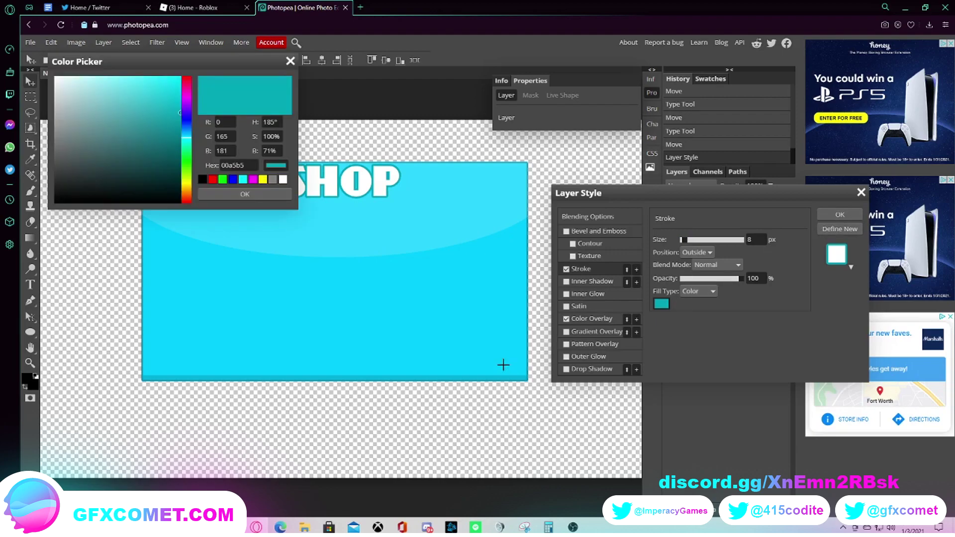
{"action": "left_click", "coordinate": [527, 347]}
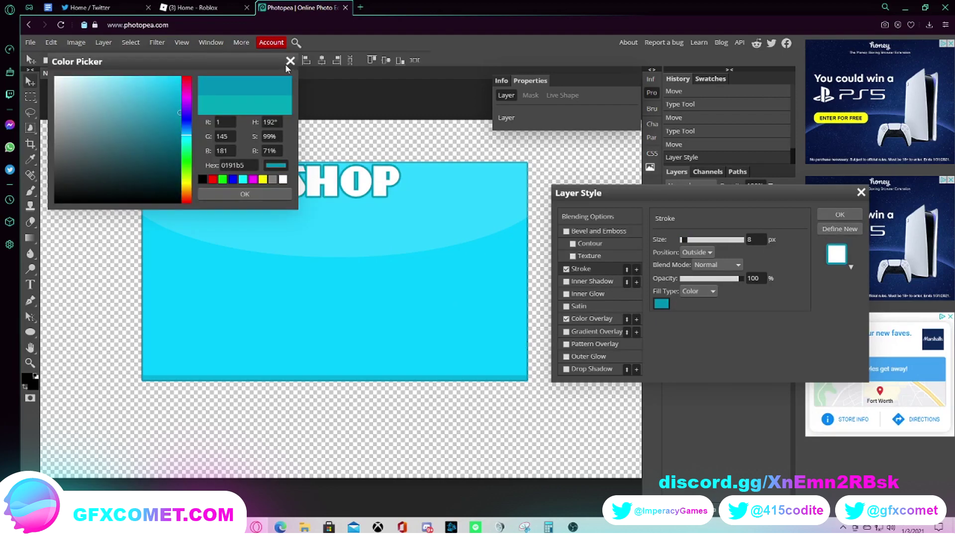
{"action": "left_click", "coordinate": [244, 194]}
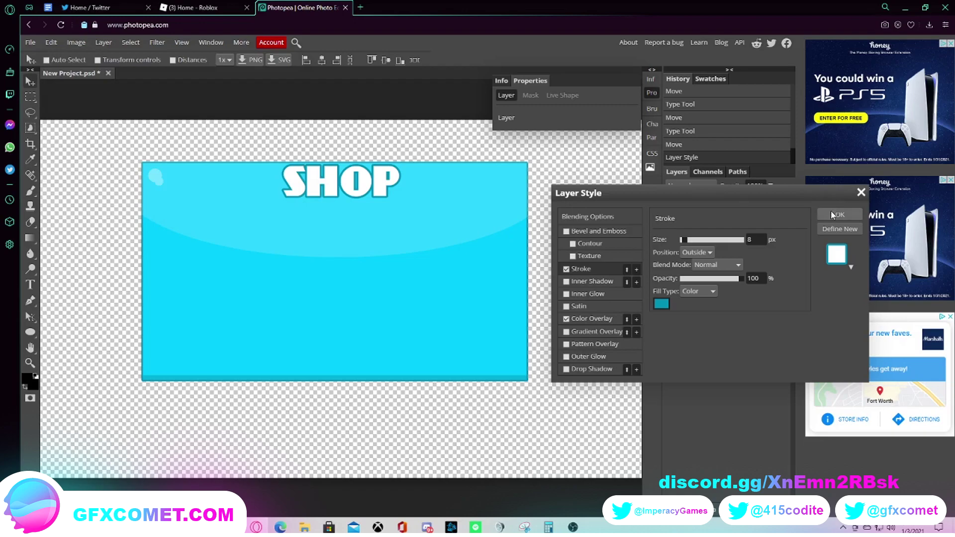
{"action": "left_click", "coordinate": [831, 214]}
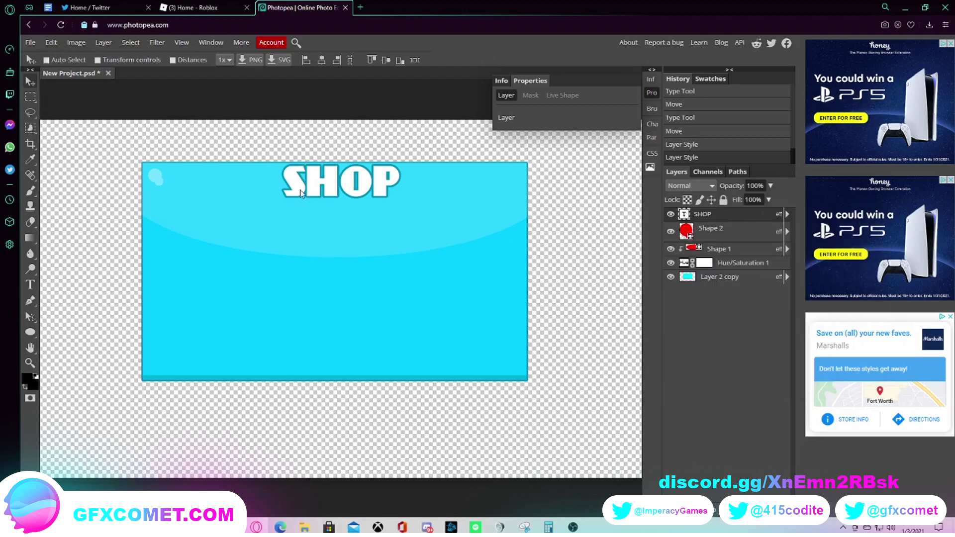
{"action": "double_click", "coordinate": [329, 186]}
- Shift SHOP onto the panel's top edge and move its layer just above Layer 2 copy
{"action": "left_click_drag", "start_coordinate": [328, 163], "coordinate": [331, 166]}
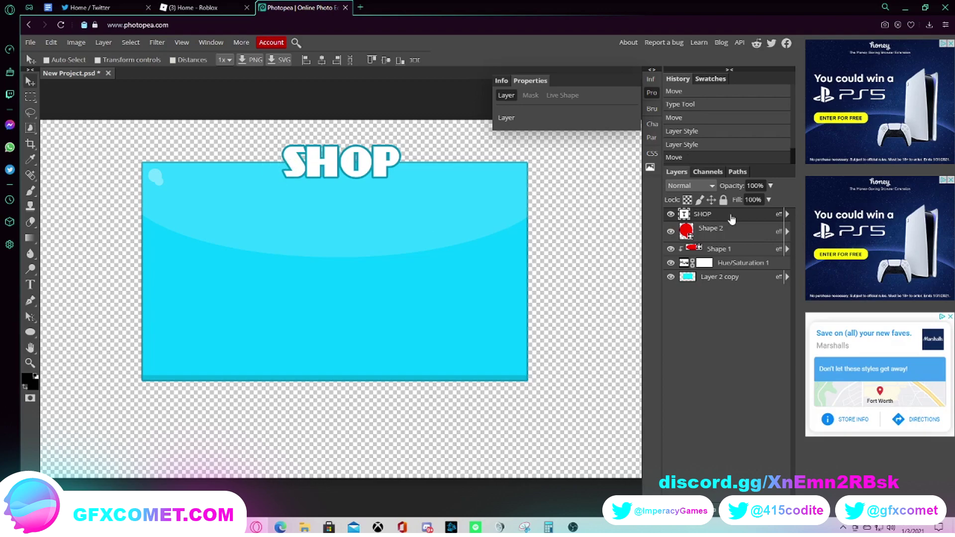
{"action": "left_click_drag", "start_coordinate": [731, 219], "coordinate": [692, 277]}
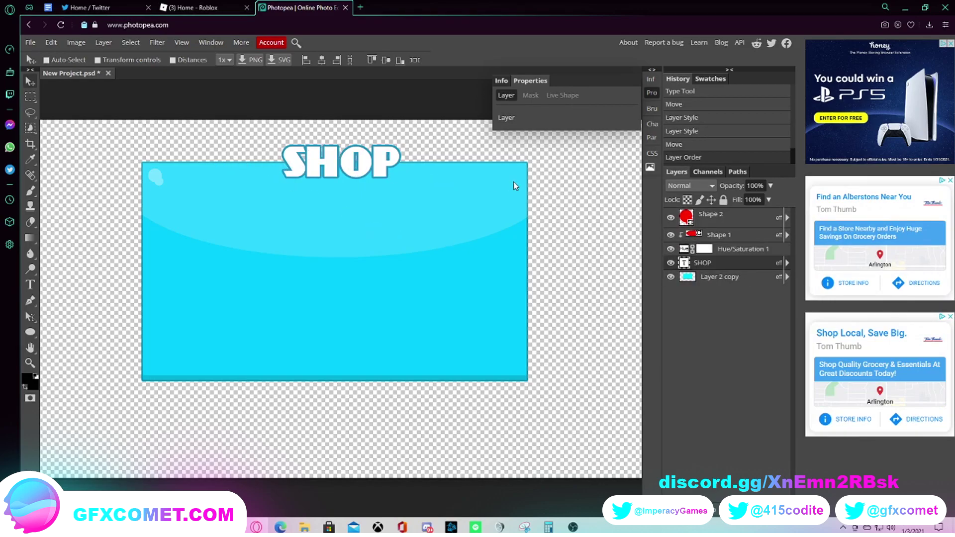
{"action": "scroll", "coordinate": [486, 257], "scroll_direction": "up", "scroll_amount": 2}
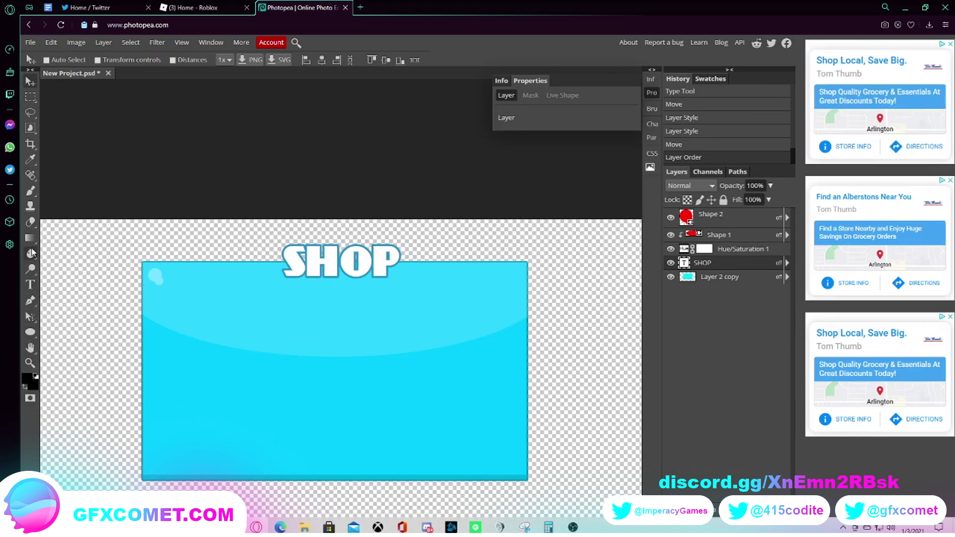
- Draw a 170×170 px square left of the panel, move its layer beneath Shape 2, and open its layer style
{"action": "right_click", "coordinate": [30, 332]}
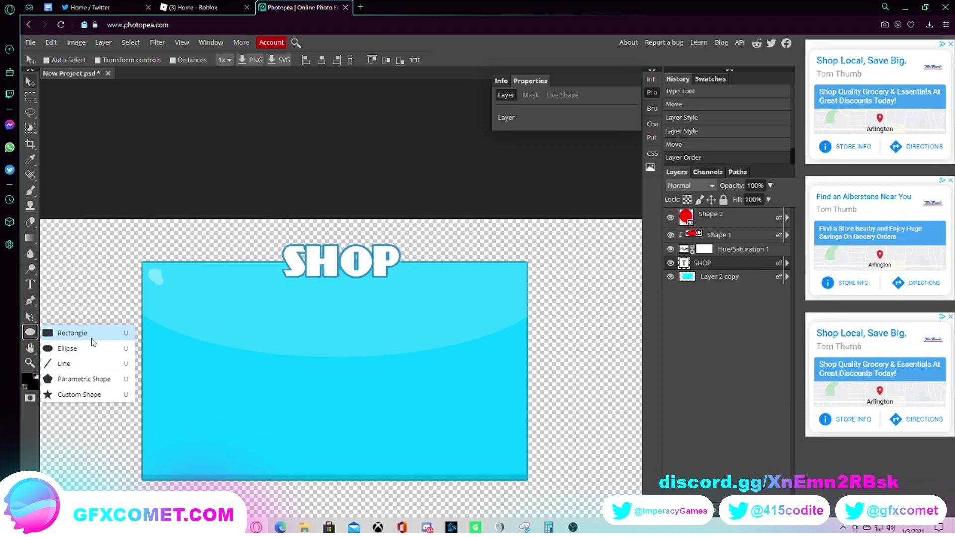
{"action": "left_click", "coordinate": [72, 333]}
{"action": "left_click_drag", "start_coordinate": [86, 319], "coordinate": [128, 364]}
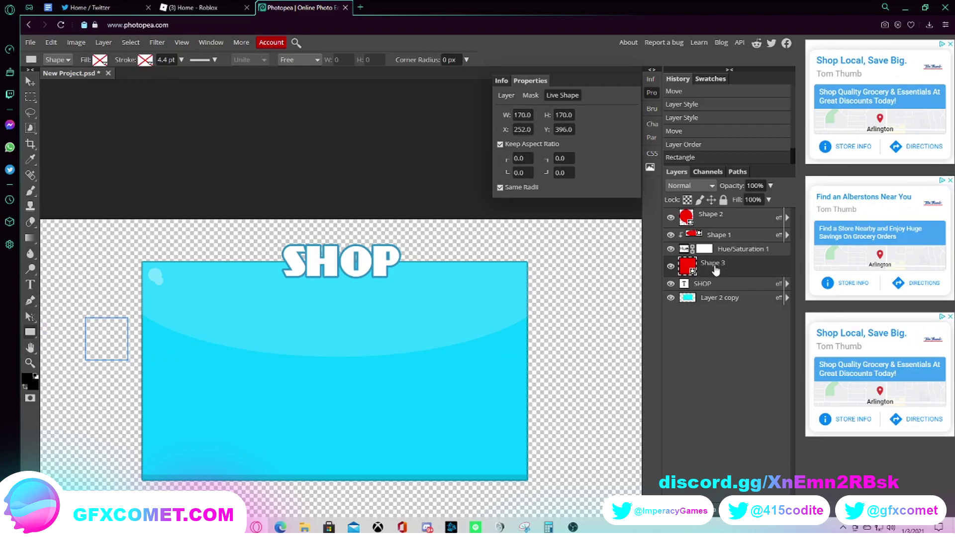
{"action": "right_click", "coordinate": [714, 267]}
{"action": "left_click_drag", "start_coordinate": [715, 268], "coordinate": [716, 222]}
{"action": "right_click", "coordinate": [716, 222]}
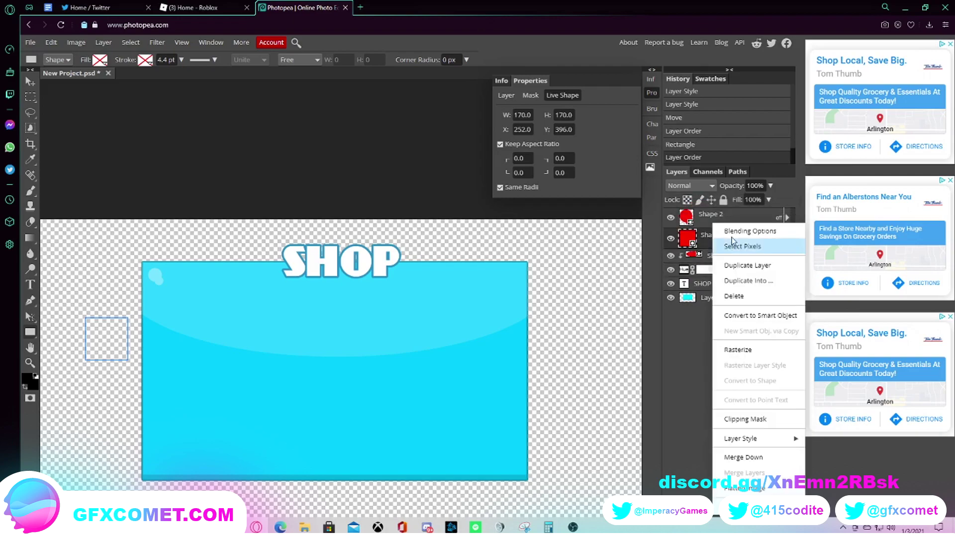
{"action": "left_click", "coordinate": [721, 230]}
{"action": "left_click_drag", "start_coordinate": [667, 193], "coordinate": [254, 191]}
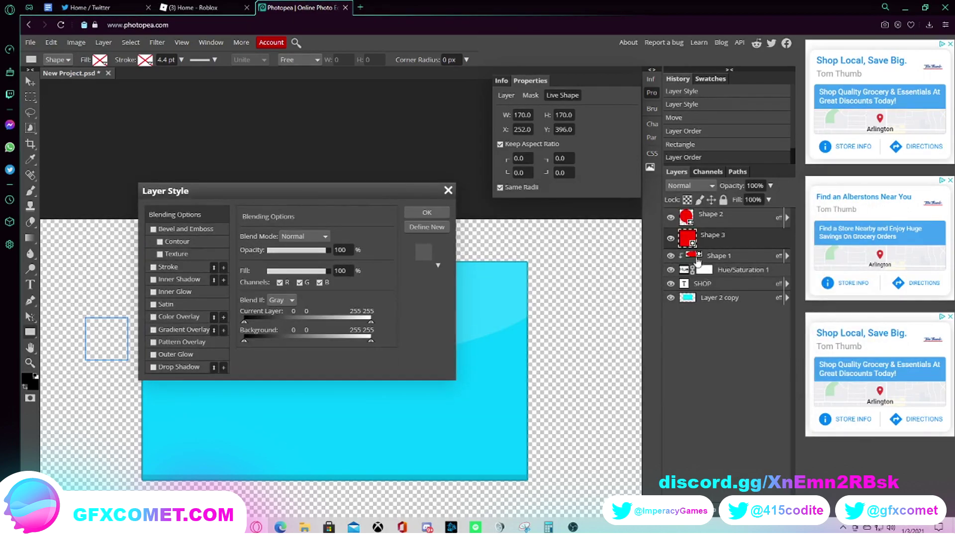
- Enable Gradient Overlay on the red square and set its left stop to dark red
{"action": "left_click_drag", "start_coordinate": [349, 193], "coordinate": [472, 185]}
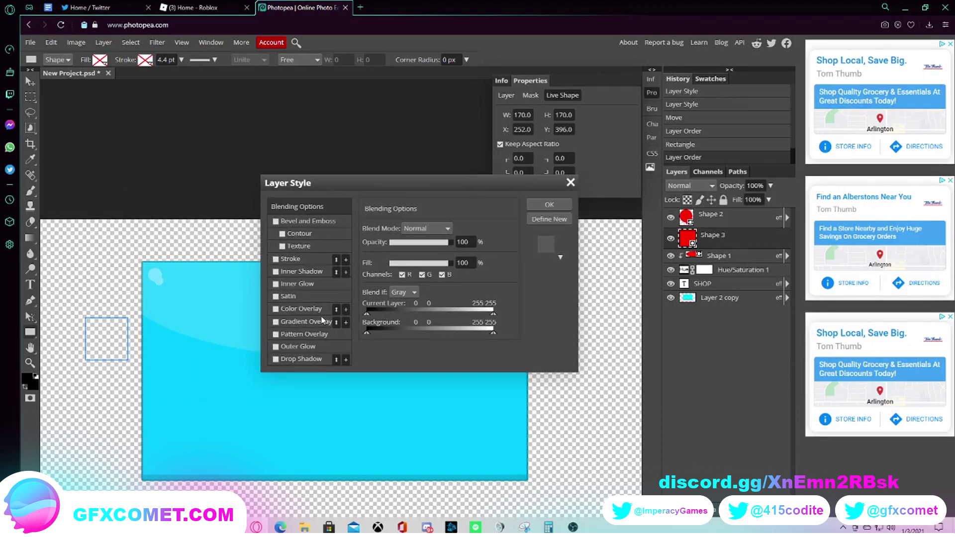
{"action": "left_click", "coordinate": [311, 327]}
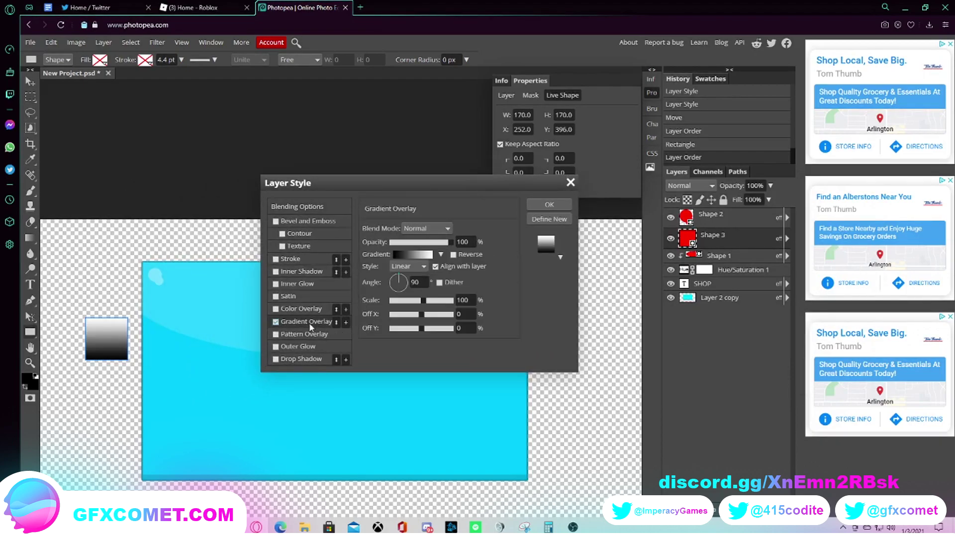
{"action": "left_click", "coordinate": [412, 253]}
{"action": "double_click", "coordinate": [184, 298]}
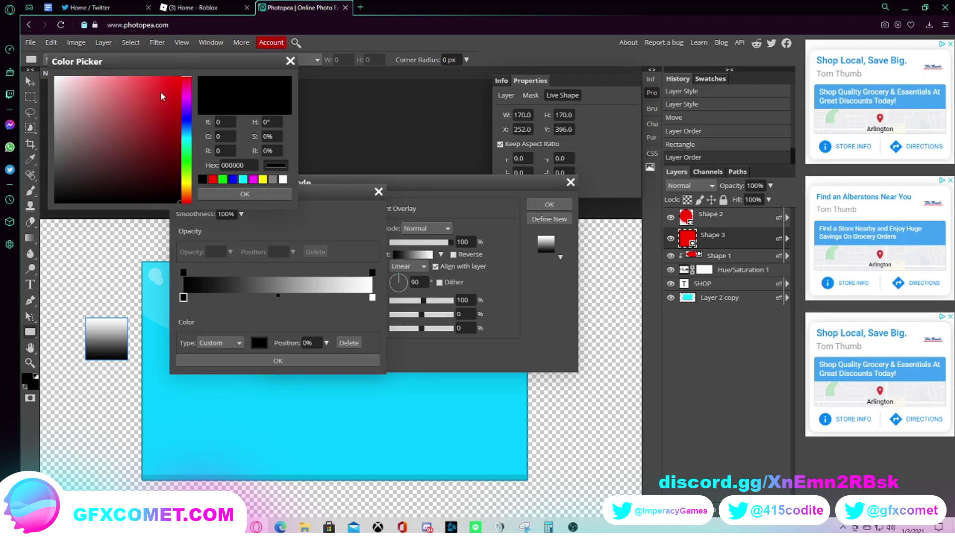
{"action": "left_click_drag", "start_coordinate": [160, 91], "coordinate": [157, 113]}
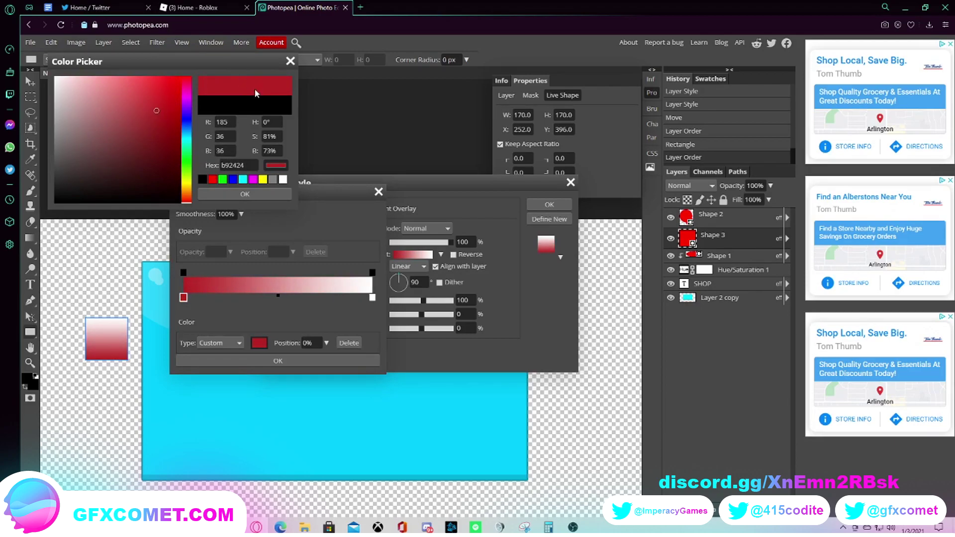
{"action": "left_click", "coordinate": [244, 194]}
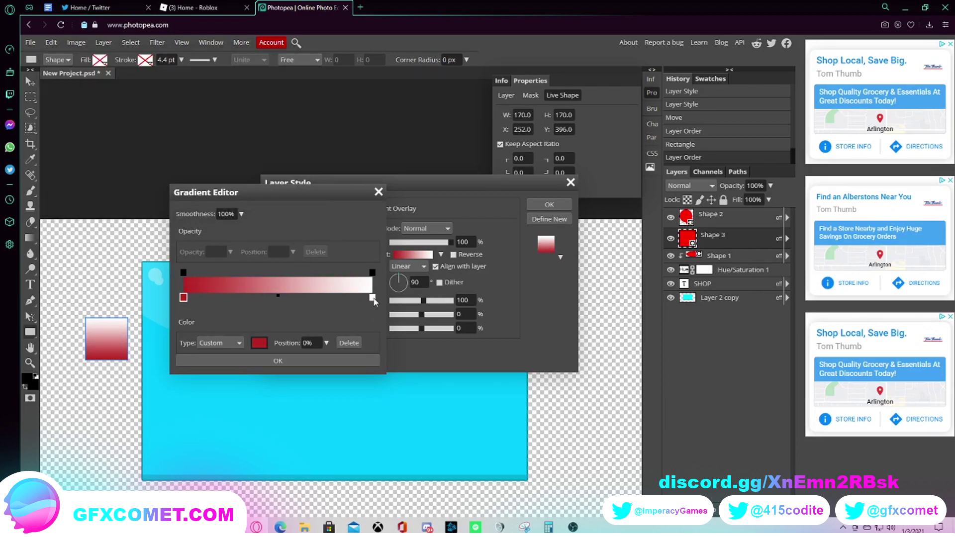
- Set the right gradient stop to bright red and add a lighter red stop mid-gradient
{"action": "double_click", "coordinate": [373, 297]}
{"action": "left_click", "coordinate": [167, 86]}
{"action": "left_click_drag", "start_coordinate": [167, 86], "coordinate": [168, 85]}
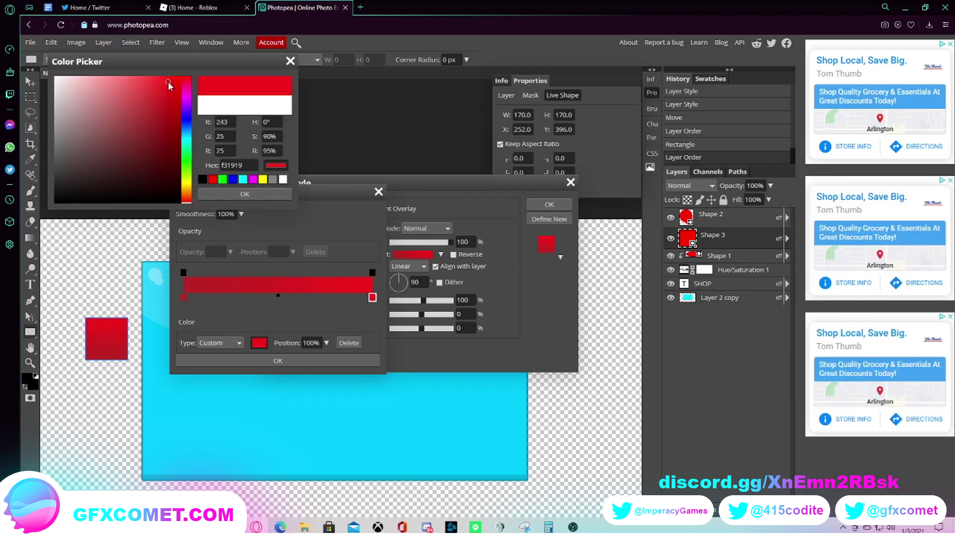
{"action": "left_click", "coordinate": [246, 195]}
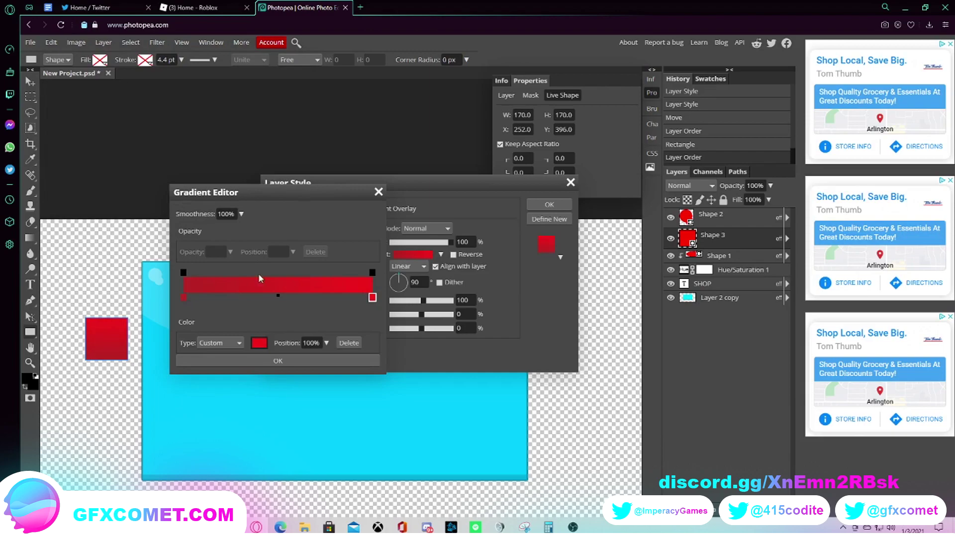
{"action": "left_click", "coordinate": [278, 295]}
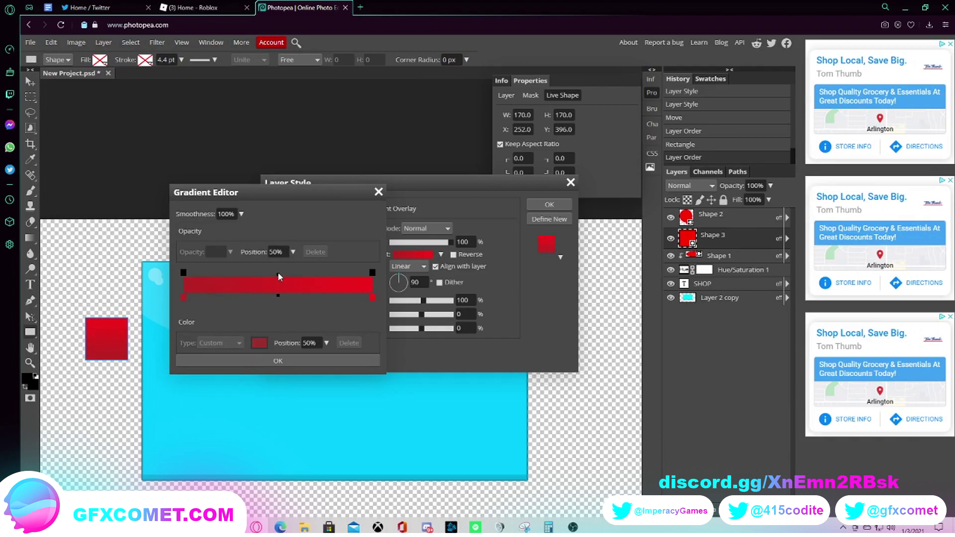
{"action": "double_click", "coordinate": [276, 297]}
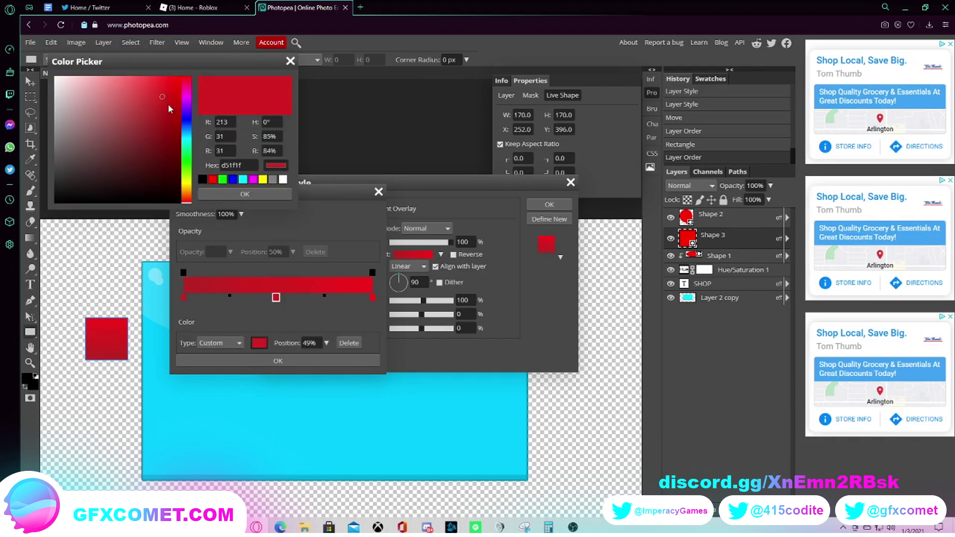
{"action": "mouse_move", "coordinate": [169, 106]}
{"action": "left_mouse_down"}
{"action": "mouse_move", "coordinate": [149, 109]}
{"action": "mouse_move", "coordinate": [134, 95]}
{"action": "left_mouse_up"}
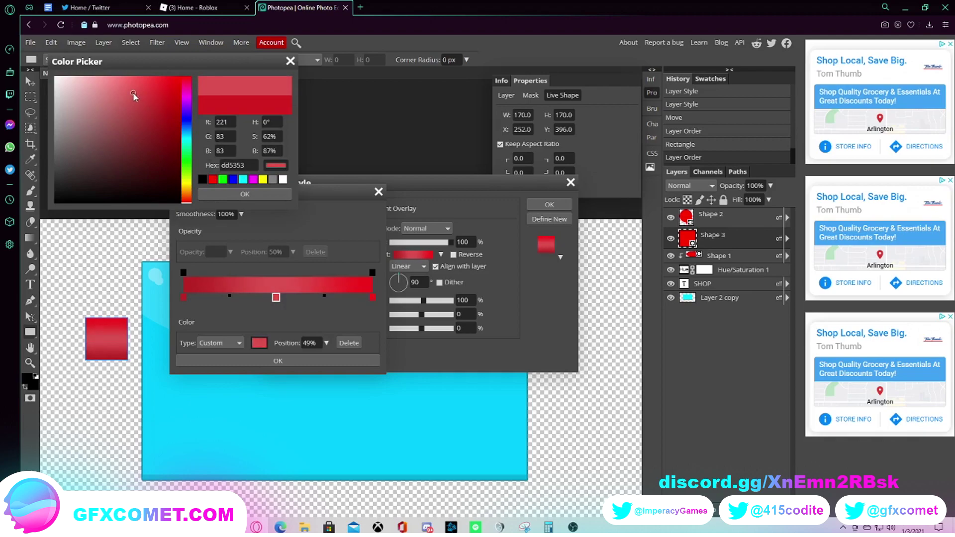
{"action": "left_click", "coordinate": [257, 196]}
- Apply the edited gradient at full opacity and set its Scale to 125%
{"action": "left_click", "coordinate": [277, 360]}
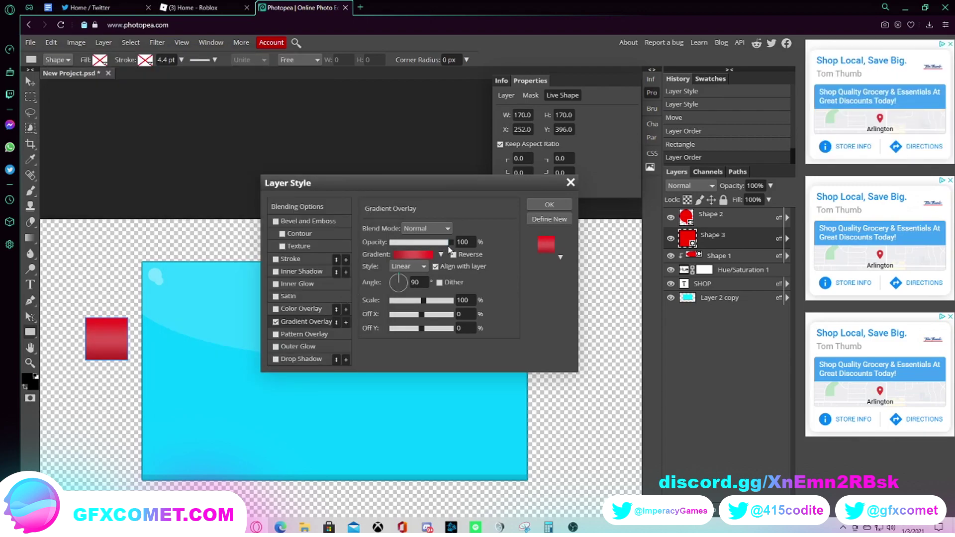
{"action": "mouse_move", "coordinate": [449, 244]}
{"action": "left_mouse_down"}
{"action": "mouse_move", "coordinate": [441, 244]}
{"action": "mouse_move", "coordinate": [453, 244]}
{"action": "left_mouse_up"}
{"action": "left_click_drag", "start_coordinate": [422, 301], "coordinate": [426, 302]}
- Apply the gradient overlay and reopen Blending Options for Shape 3
{"action": "left_click", "coordinate": [549, 205]}
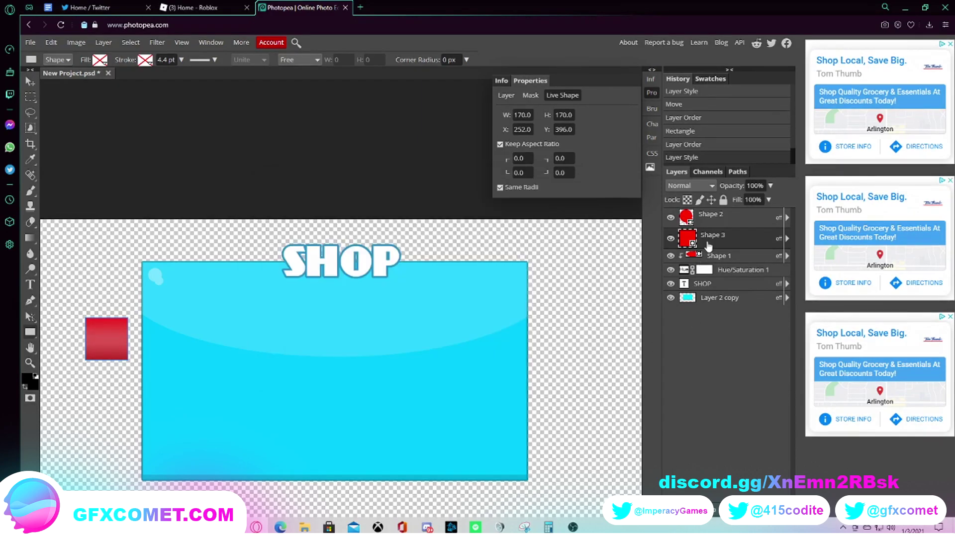
{"action": "right_click", "coordinate": [708, 246]}
{"action": "left_click", "coordinate": [721, 235]}
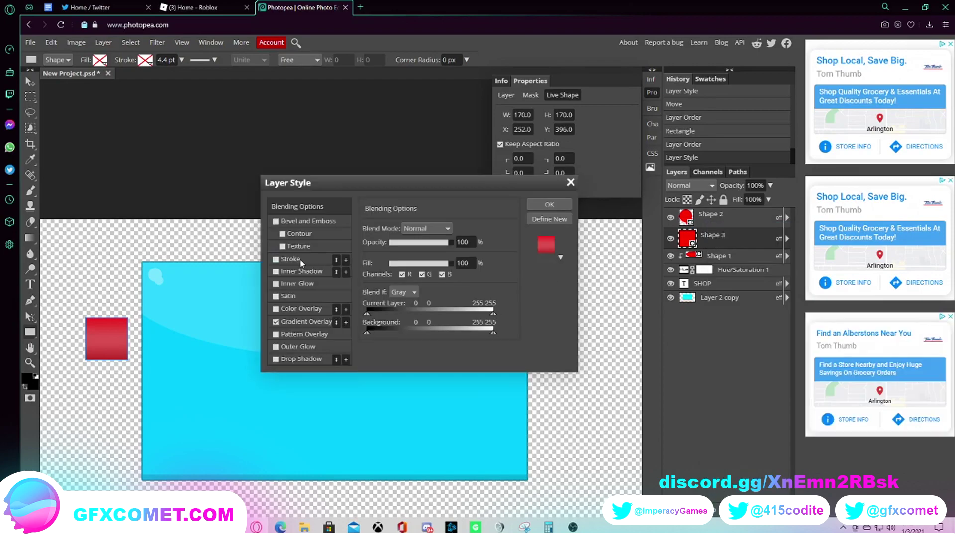
- Add an 8 px dark red stroke to the red square and switch on Drop Shadow
{"action": "left_click", "coordinate": [300, 260]}
{"action": "left_click", "coordinate": [371, 294]}
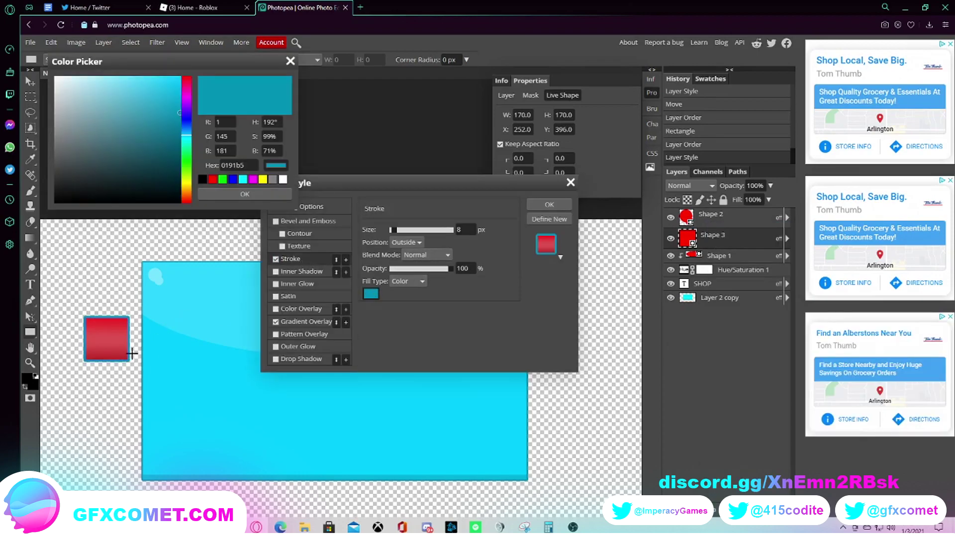
{"action": "left_click", "coordinate": [117, 321]}
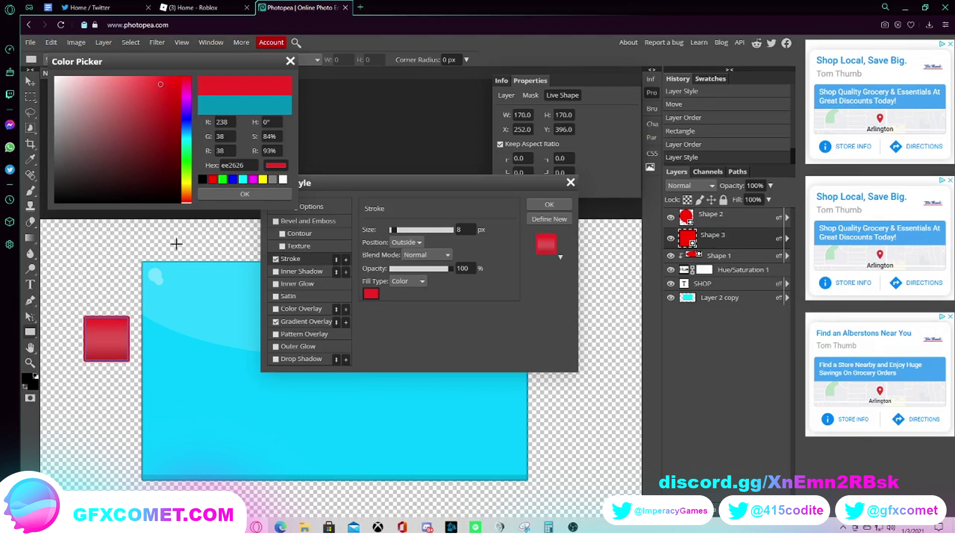
{"action": "left_click", "coordinate": [244, 195]}
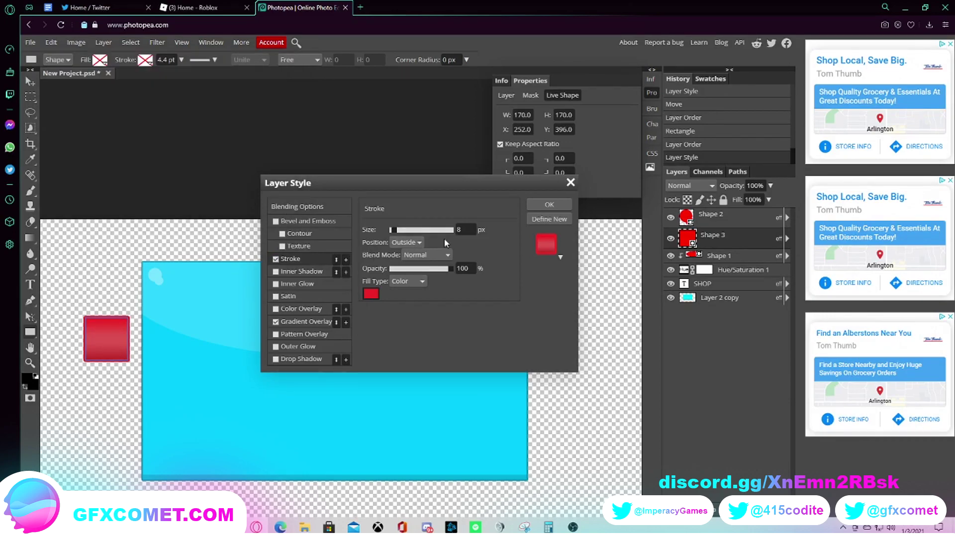
{"action": "left_click", "coordinate": [370, 294]}
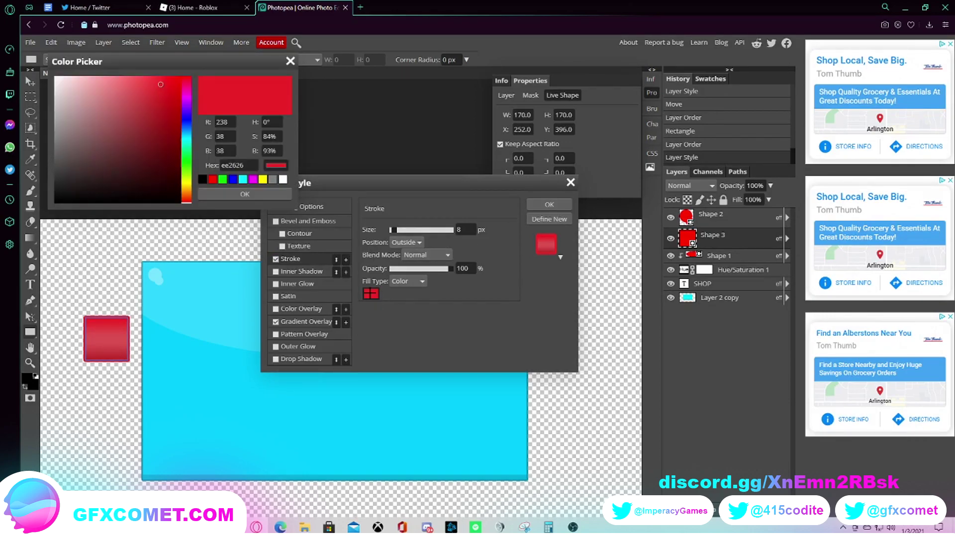
{"action": "left_click_drag", "start_coordinate": [162, 96], "coordinate": [163, 114]}
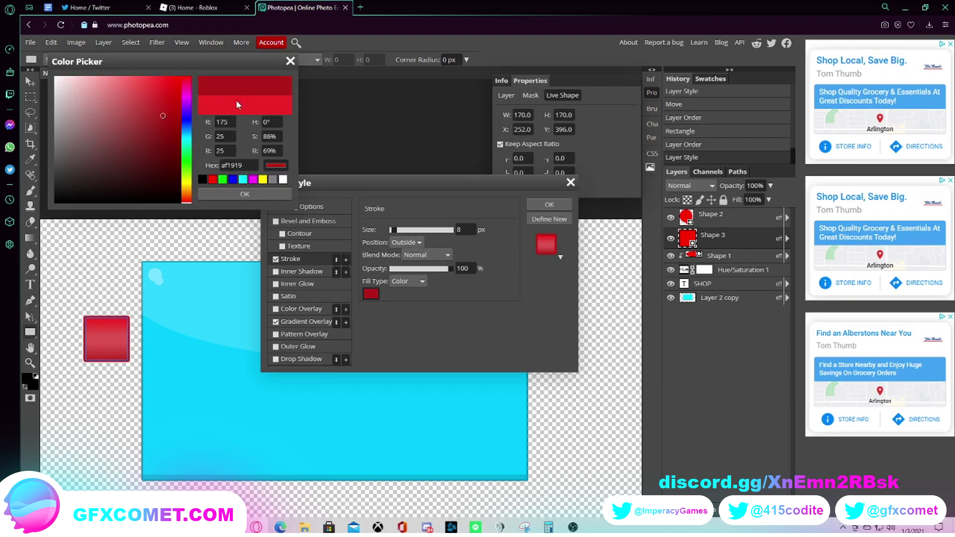
{"action": "left_click", "coordinate": [229, 193]}
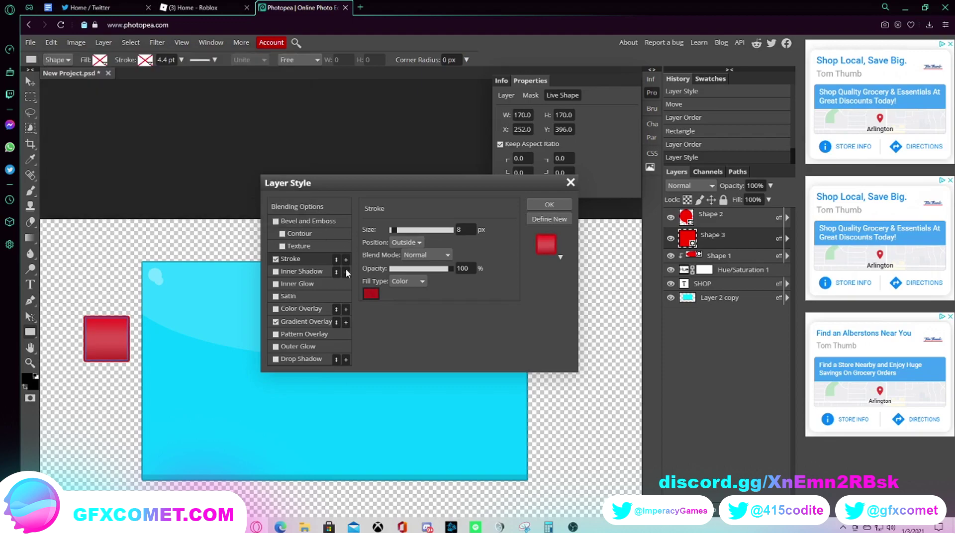
{"action": "left_click", "coordinate": [294, 358]}
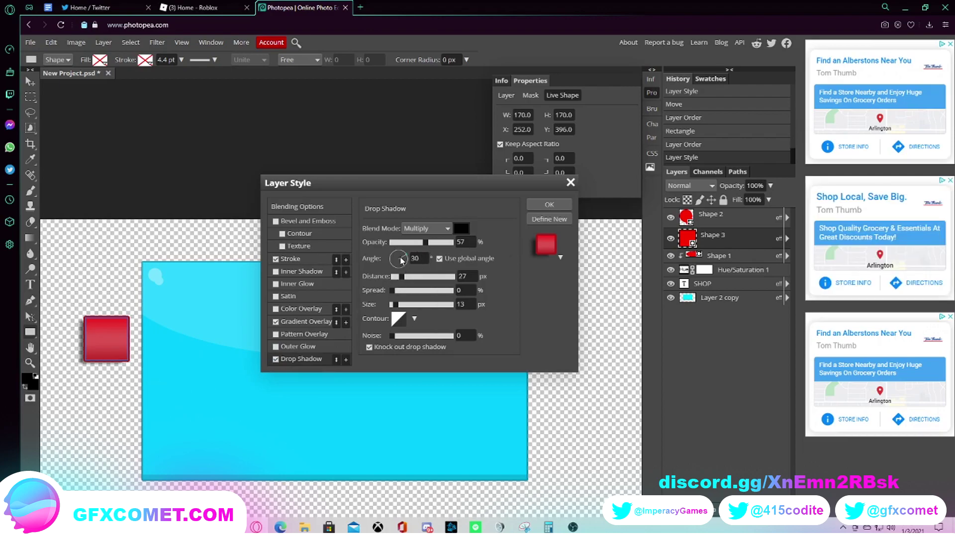
- Set the drop shadow to angle 90, distance 11, spread 100 and size 5
{"action": "left_click_drag", "start_coordinate": [402, 259], "coordinate": [396, 246]}
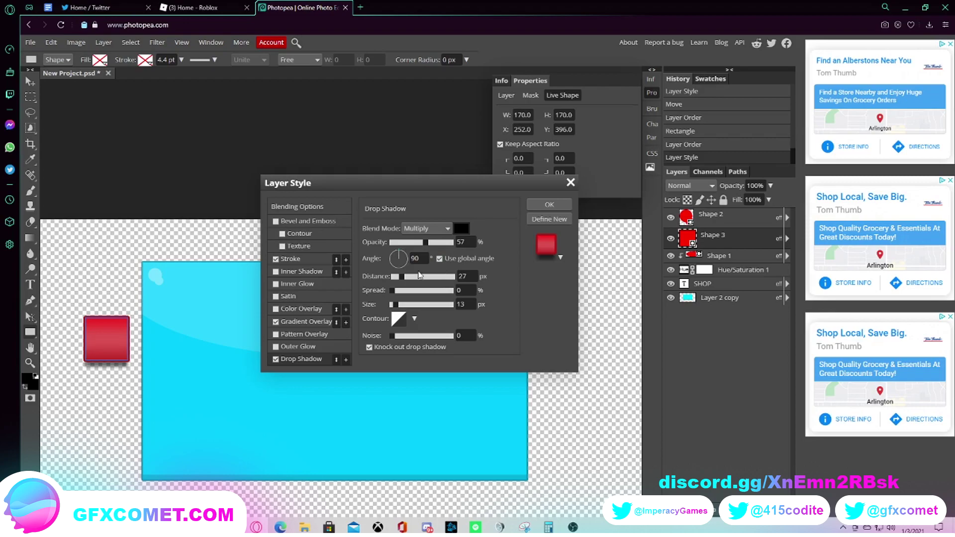
{"action": "left_click_drag", "start_coordinate": [402, 282], "coordinate": [473, 291]}
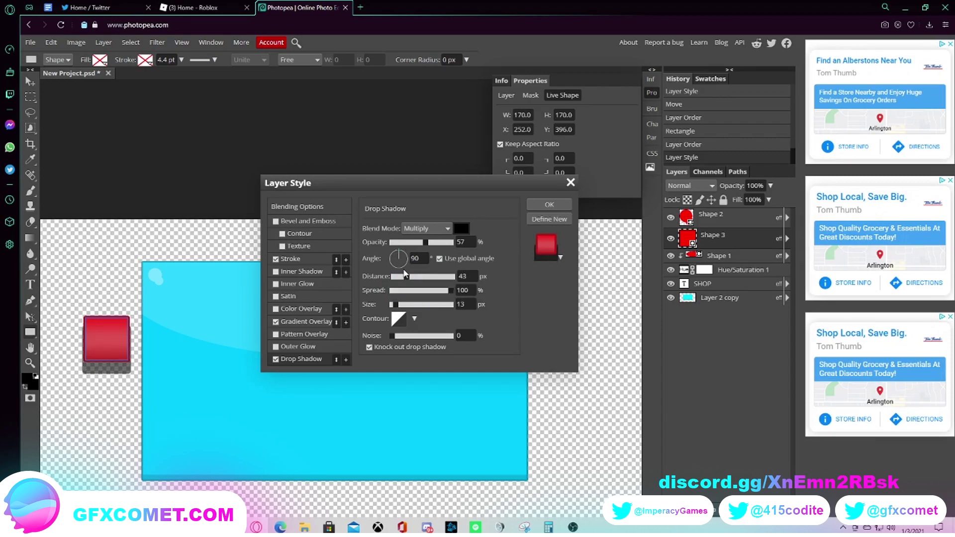
{"action": "left_click_drag", "start_coordinate": [407, 277], "coordinate": [394, 306]}
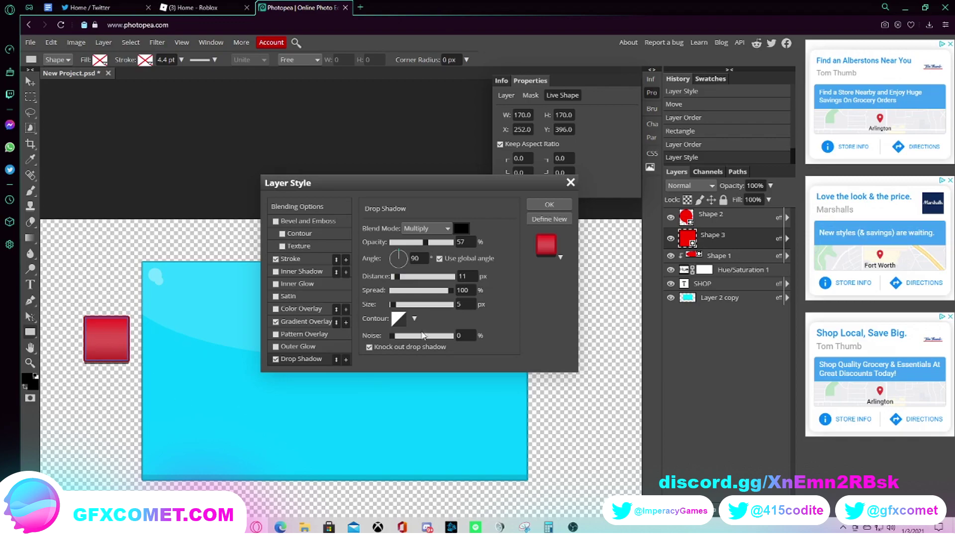
- Colour the shadow dark red at 100% opacity and apply the styles
{"action": "left_click", "coordinate": [460, 232]}
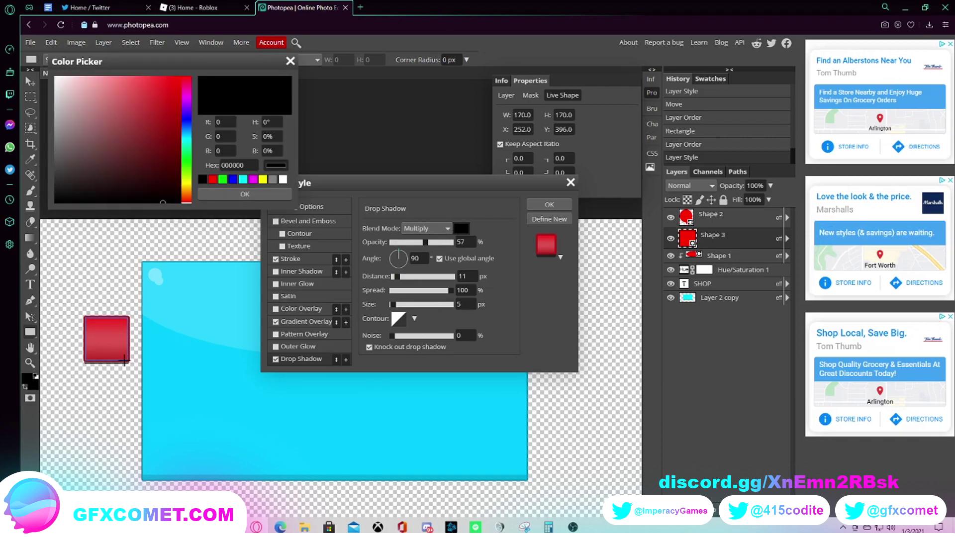
{"action": "left_click", "coordinate": [162, 116]}
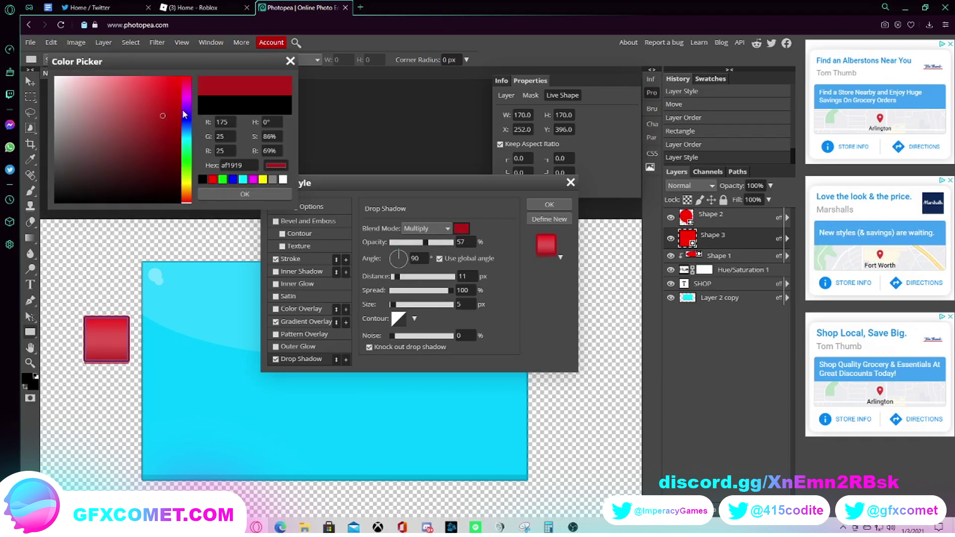
{"action": "left_click_drag", "start_coordinate": [162, 135], "coordinate": [157, 152]}
{"action": "left_click", "coordinate": [245, 194]}
{"action": "left_click_drag", "start_coordinate": [425, 242], "coordinate": [457, 241]}
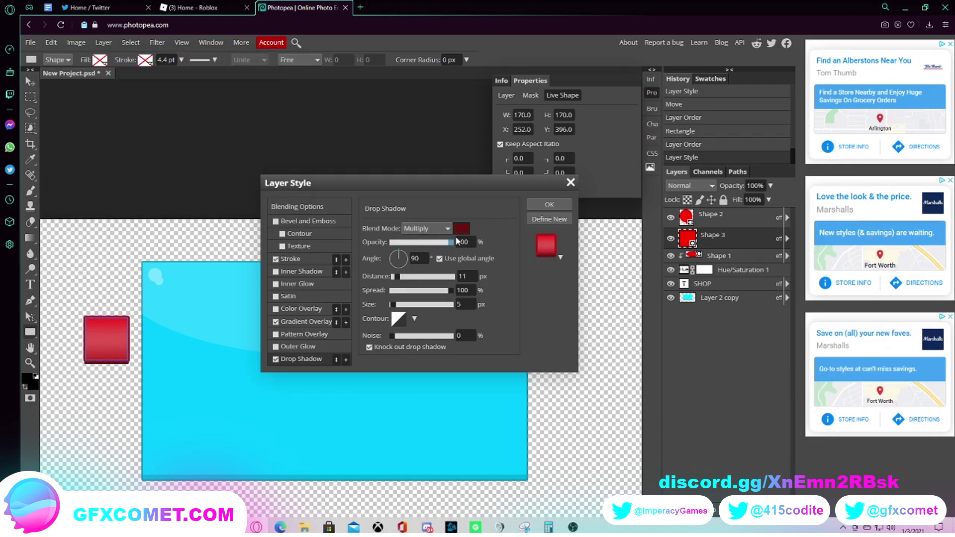
{"action": "left_click", "coordinate": [549, 205]}
{"action": "left_click", "coordinate": [30, 81]}
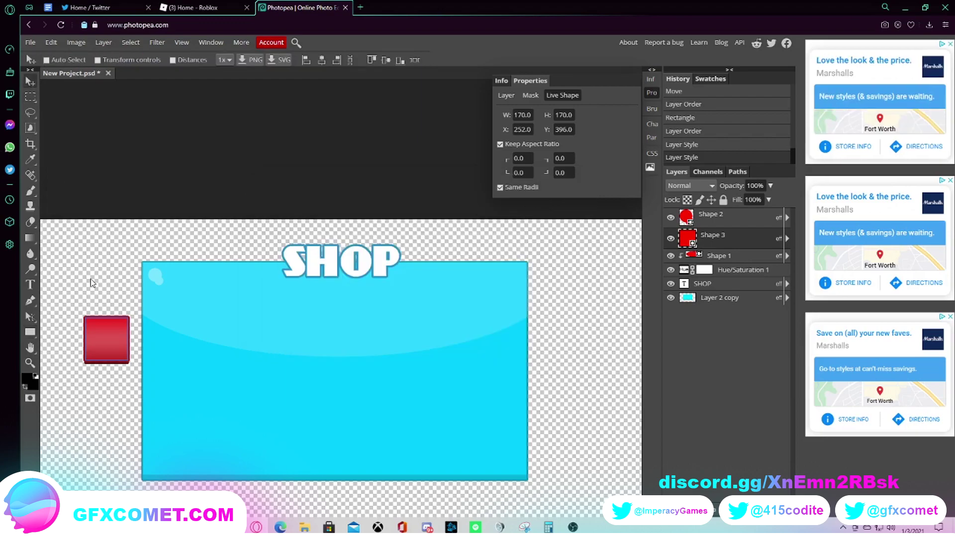
- Drag the red square to the cyan panel's top-right corner and reopen Shape 3's Blending Options
{"action": "left_click_drag", "start_coordinate": [91, 349], "coordinate": [497, 259]}
{"action": "right_click", "coordinate": [509, 258]}
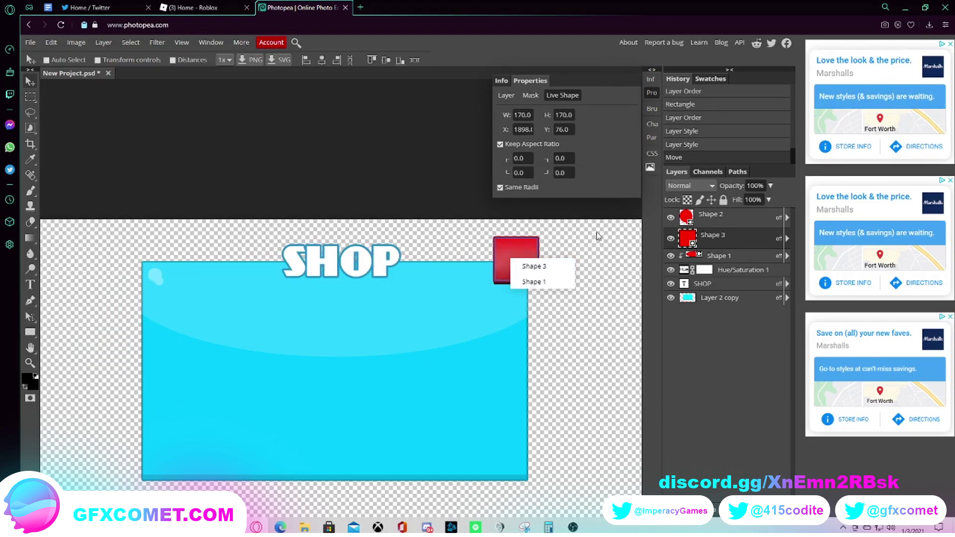
{"action": "right_click", "coordinate": [731, 231]}
{"action": "left_click", "coordinate": [748, 232]}
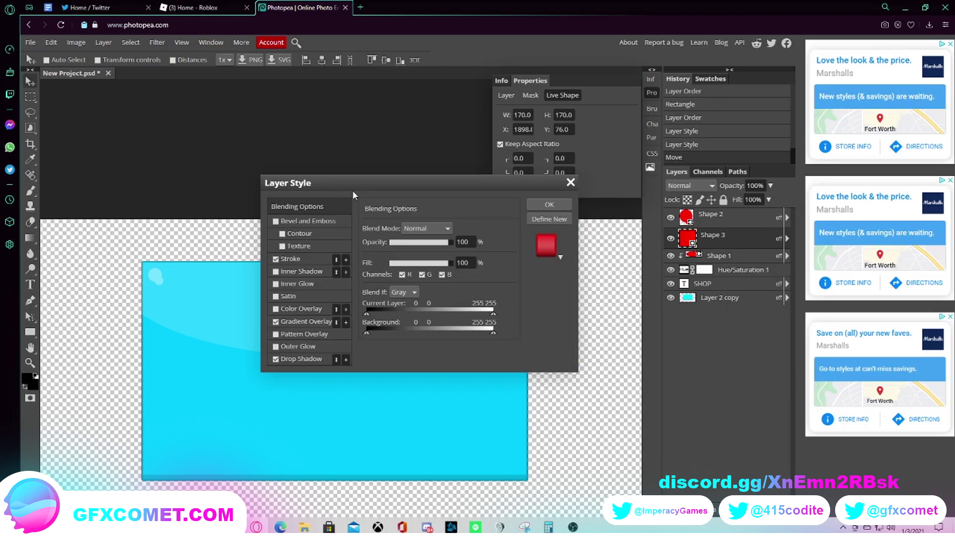
- Set the red square's stroke Position to Outside and apply it
{"action": "left_click_drag", "start_coordinate": [352, 190], "coordinate": [96, 197]}
{"action": "left_click", "coordinate": [63, 265]}
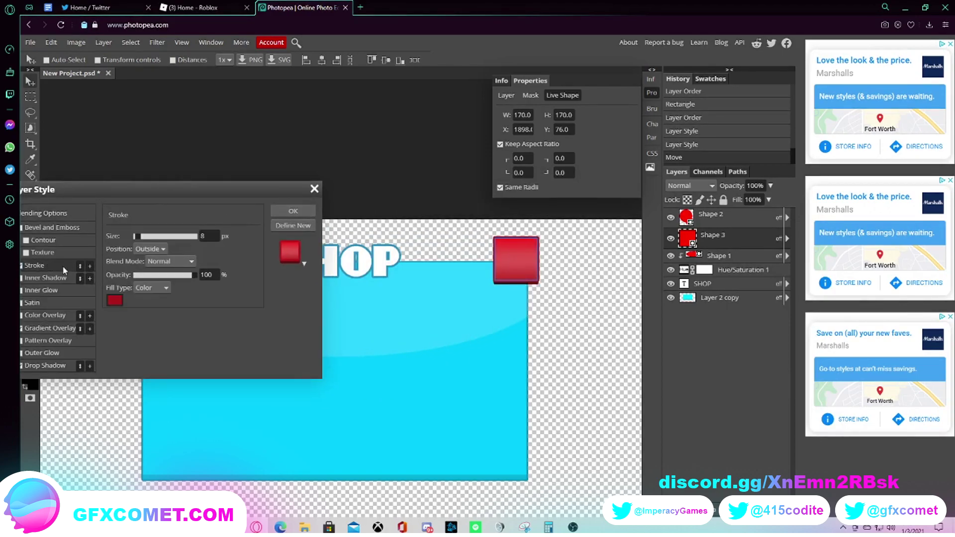
{"action": "left_click", "coordinate": [149, 249]}
{"action": "left_click", "coordinate": [153, 262]}
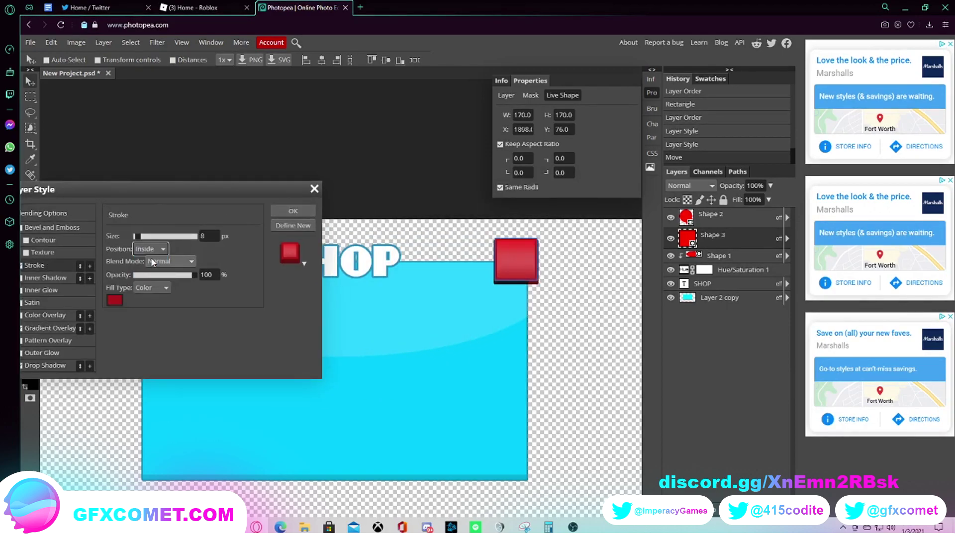
{"action": "left_click", "coordinate": [156, 248]}
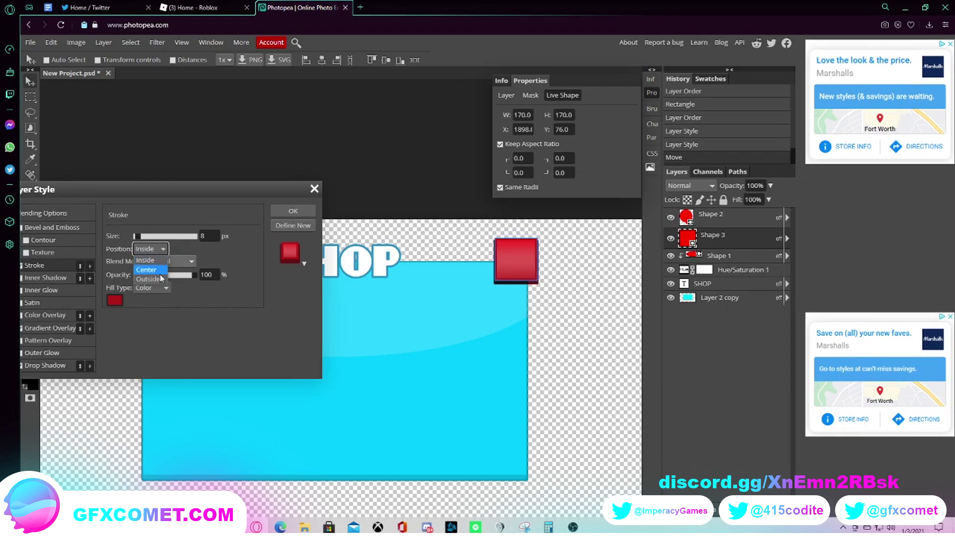
{"action": "left_click", "coordinate": [158, 279]}
{"action": "left_click", "coordinate": [293, 214]}
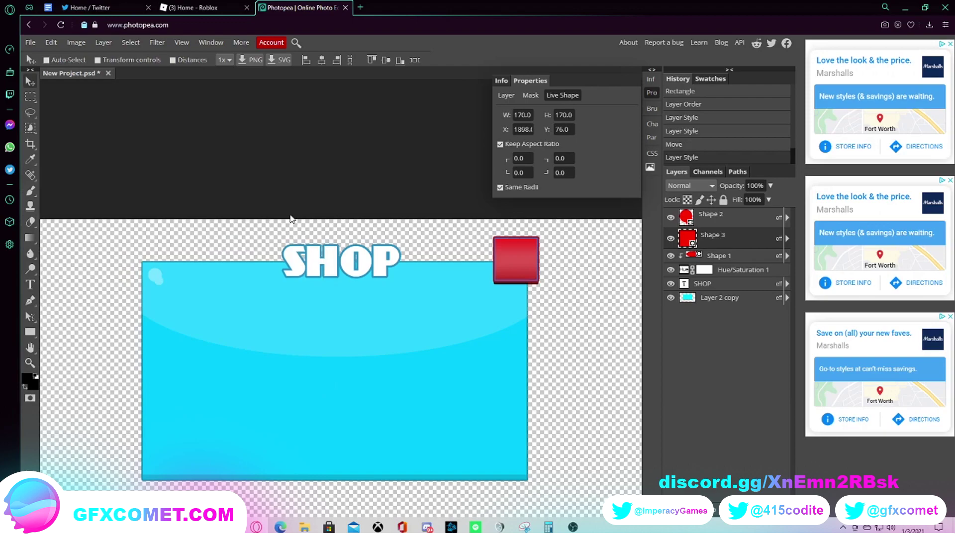
- Undo an accidental cyan panel move and reopen Shape 3's Blending Options
{"action": "left_click", "coordinate": [706, 296]}
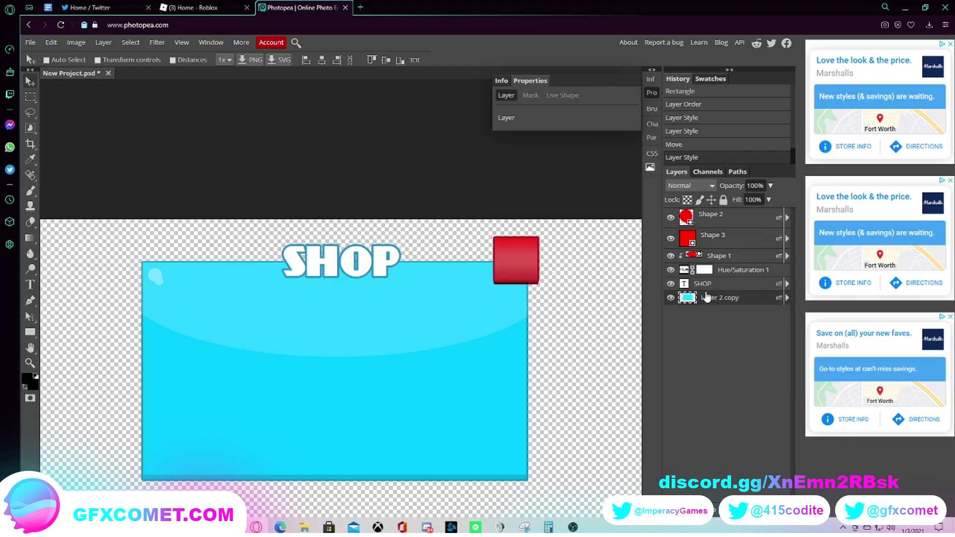
{"action": "left_click_drag", "start_coordinate": [514, 261], "coordinate": [520, 261]}
{"action": "key", "text": "ctrl+z"}
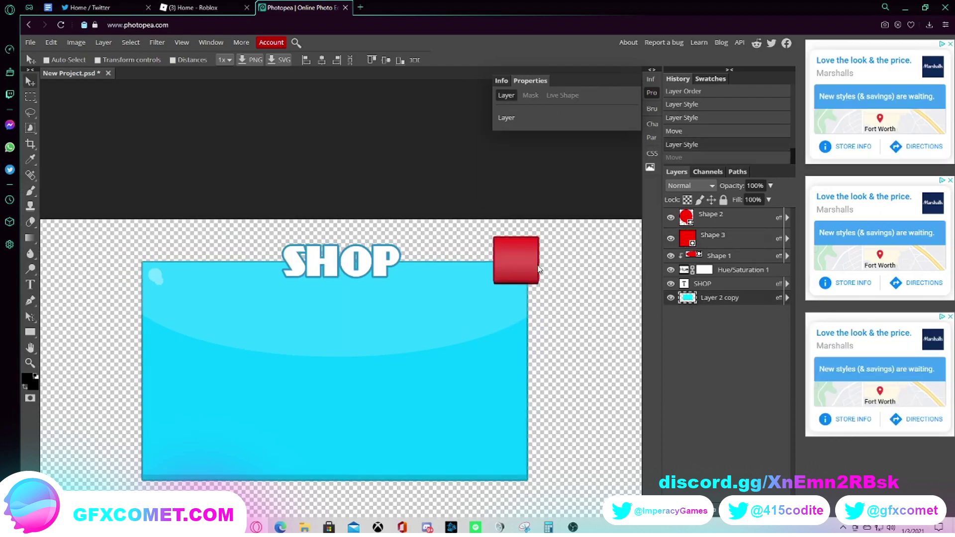
{"action": "left_click", "coordinate": [729, 237]}
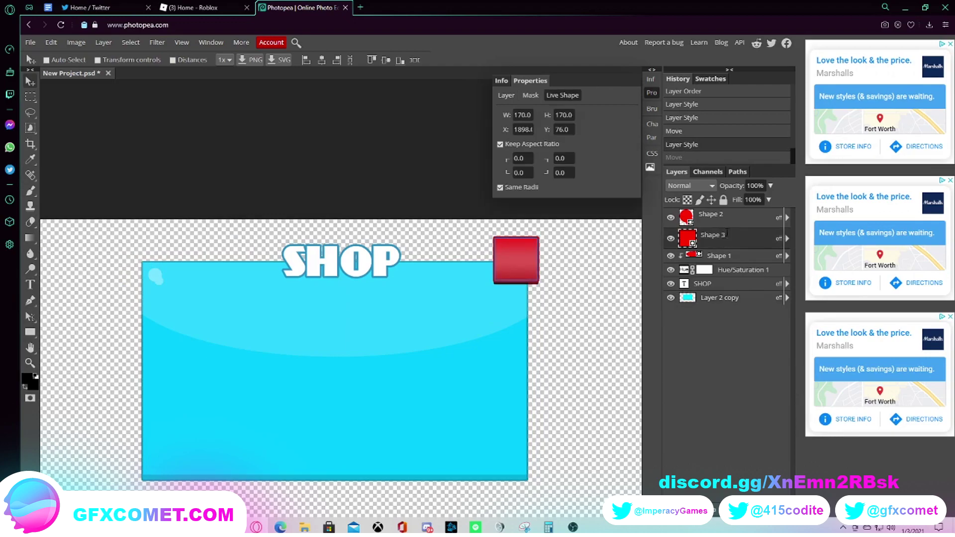
{"action": "right_click", "coordinate": [731, 234]}
{"action": "left_click", "coordinate": [763, 231]}
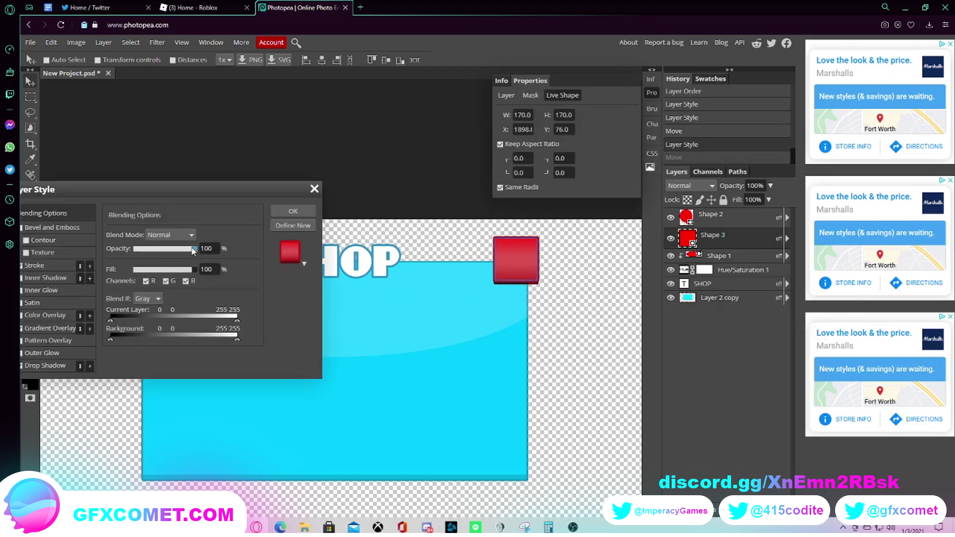
- Change the red square's drop shadow Blend Mode from Multiply to Normal and apply it
{"action": "left_click", "coordinate": [42, 365]}
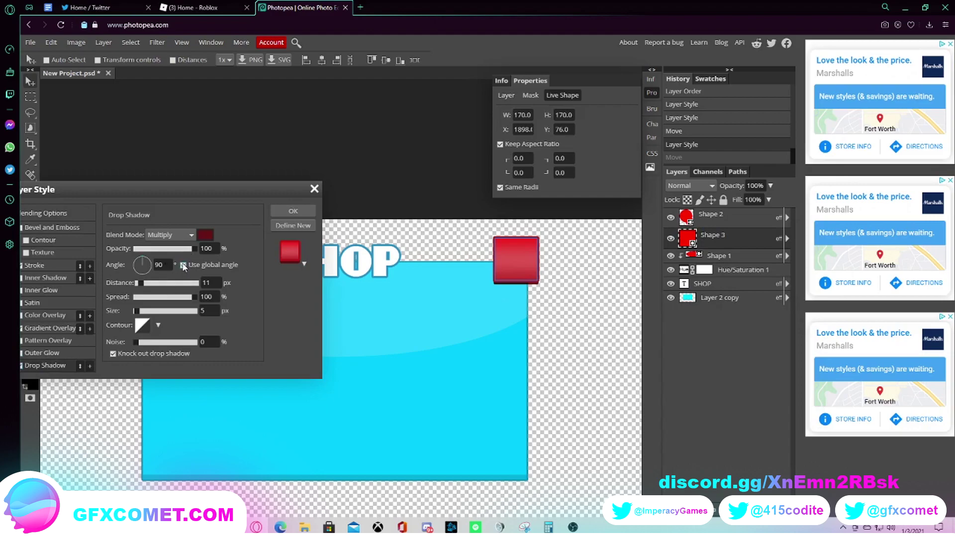
{"action": "left_click", "coordinate": [189, 235]}
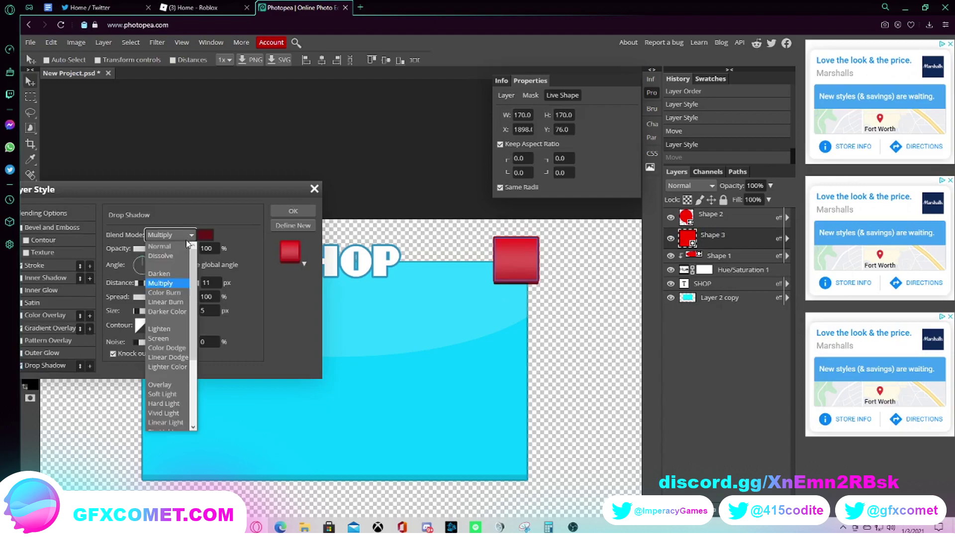
{"action": "left_click", "coordinate": [178, 248]}
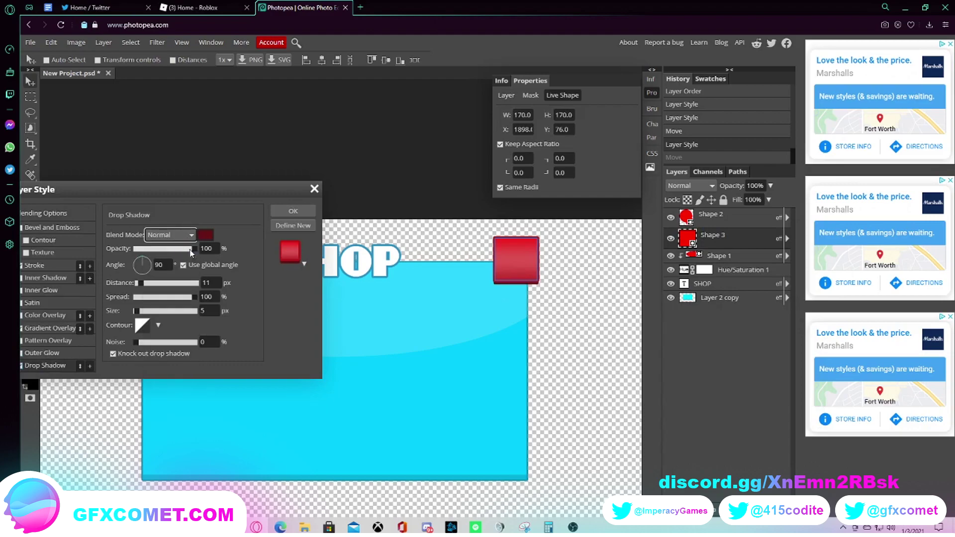
{"action": "left_click", "coordinate": [293, 211]}
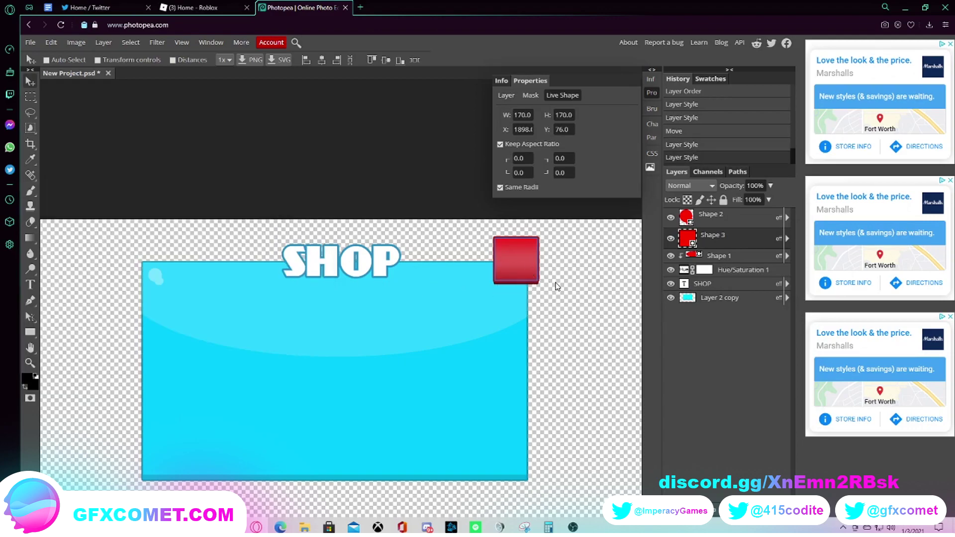
{"action": "left_click", "coordinate": [721, 300]}
- Undo a stray panel move and type a white 'X' text beside the panel
{"action": "left_click_drag", "start_coordinate": [544, 285], "coordinate": [580, 318]}
{"action": "key", "text": "ctrl+z"}
{"action": "key", "text": "ctrl+z"}
{"action": "left_click", "coordinate": [526, 249], "text": "ctrl"}
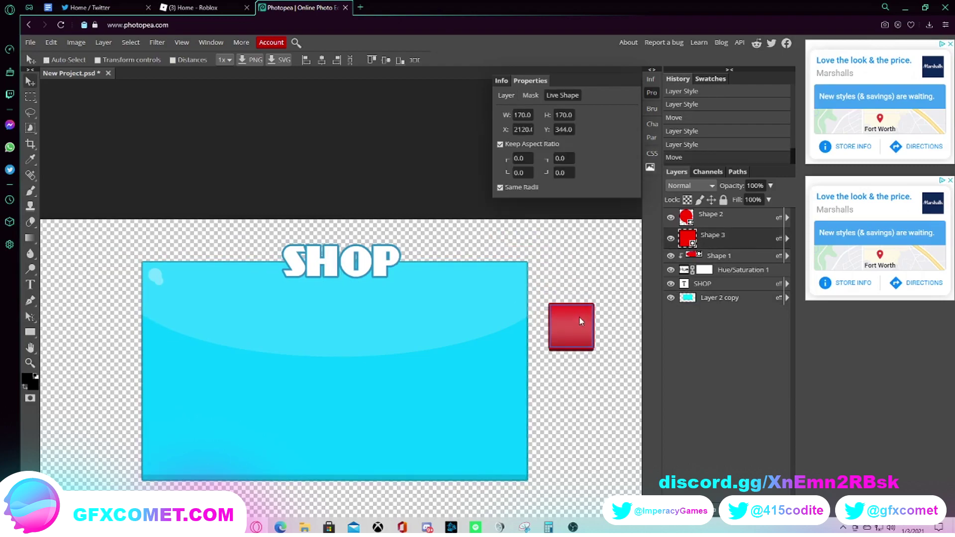
{"action": "left_click", "coordinate": [29, 288]}
{"action": "left_click", "coordinate": [79, 329]}
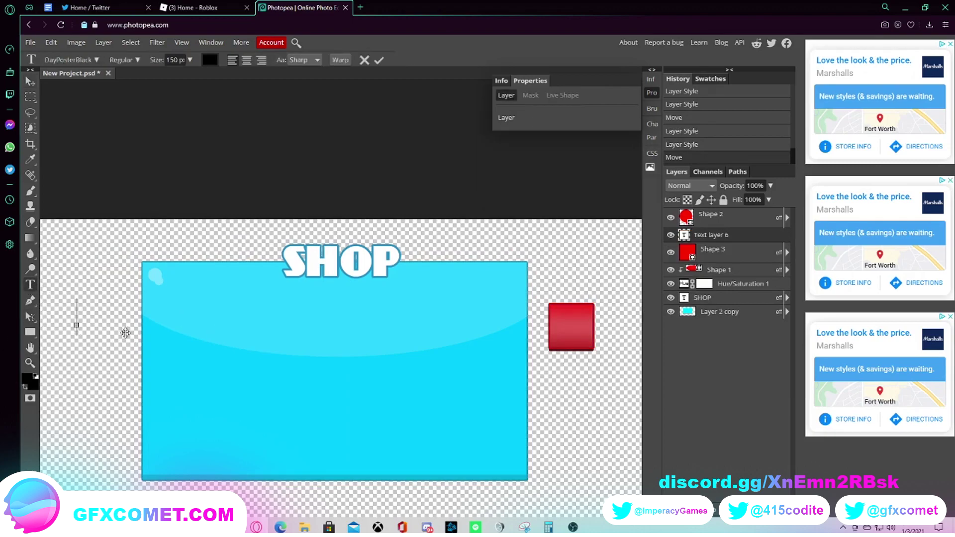
{"action": "type", "text": "X"}
{"action": "left_click", "coordinate": [213, 60]}
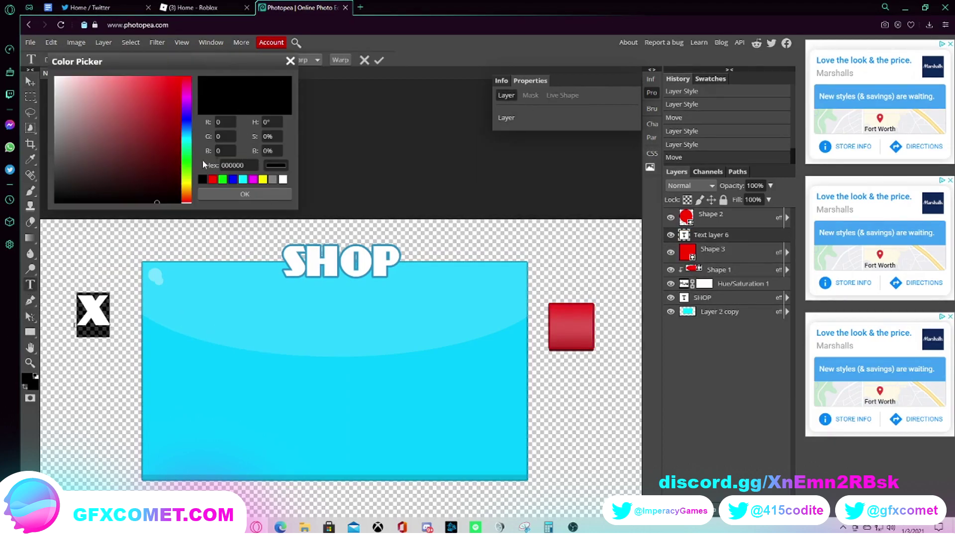
{"action": "left_click", "coordinate": [214, 194]}
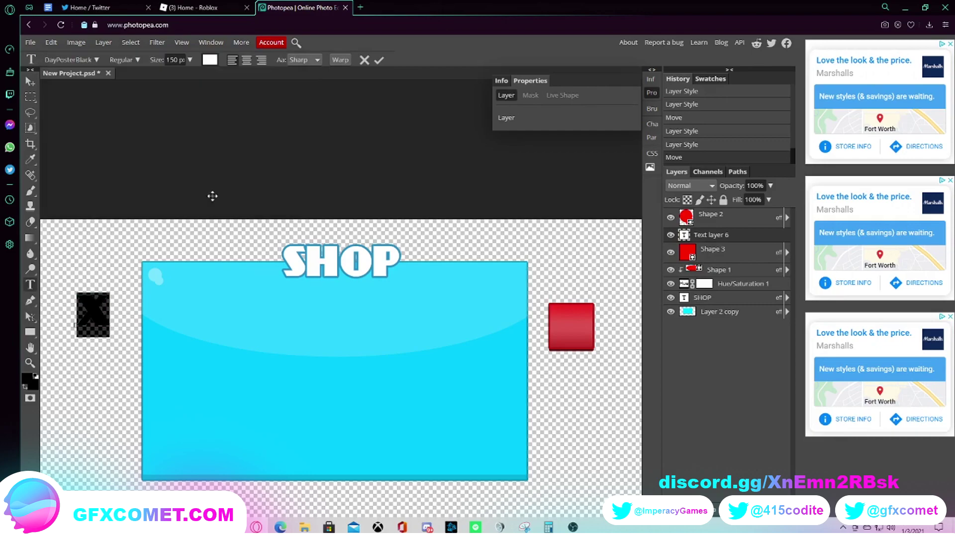
- Resize the X to 111 px and centre it on the red square
{"action": "left_click", "coordinate": [31, 81]}
{"action": "left_click_drag", "start_coordinate": [97, 315], "coordinate": [572, 330]}
{"action": "double_click", "coordinate": [577, 333]}
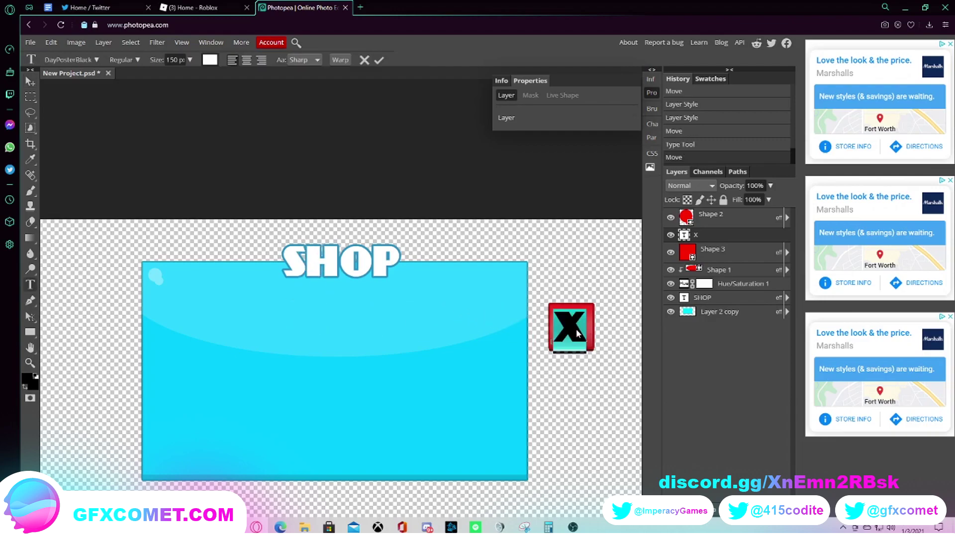
{"action": "left_click", "coordinate": [189, 60]}
{"action": "mouse_move", "coordinate": [189, 75]}
{"action": "left_mouse_down"}
{"action": "mouse_move", "coordinate": [179, 75]}
{"action": "mouse_move", "coordinate": [190, 75]}
{"action": "left_mouse_up"}
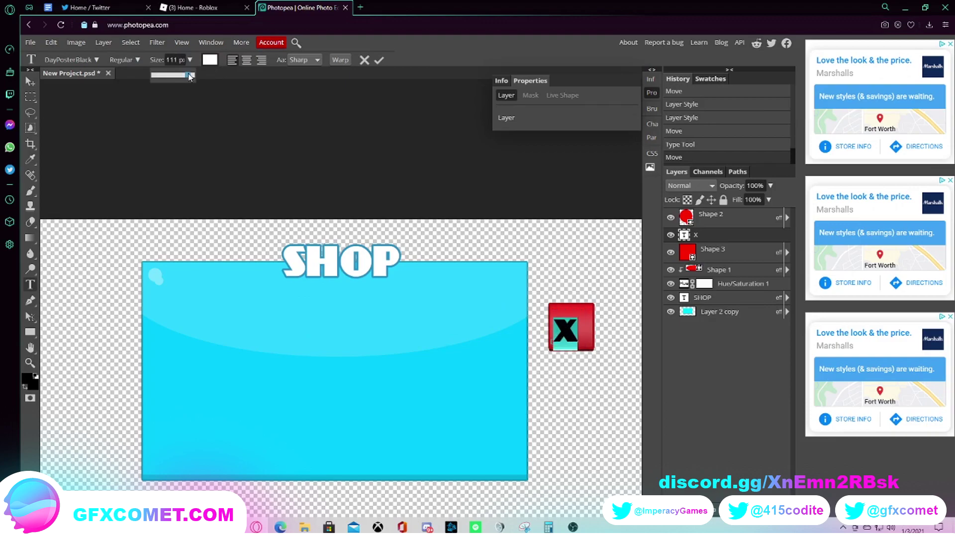
{"action": "left_click", "coordinate": [30, 81]}
{"action": "left_click_drag", "start_coordinate": [567, 333], "coordinate": [574, 327]}
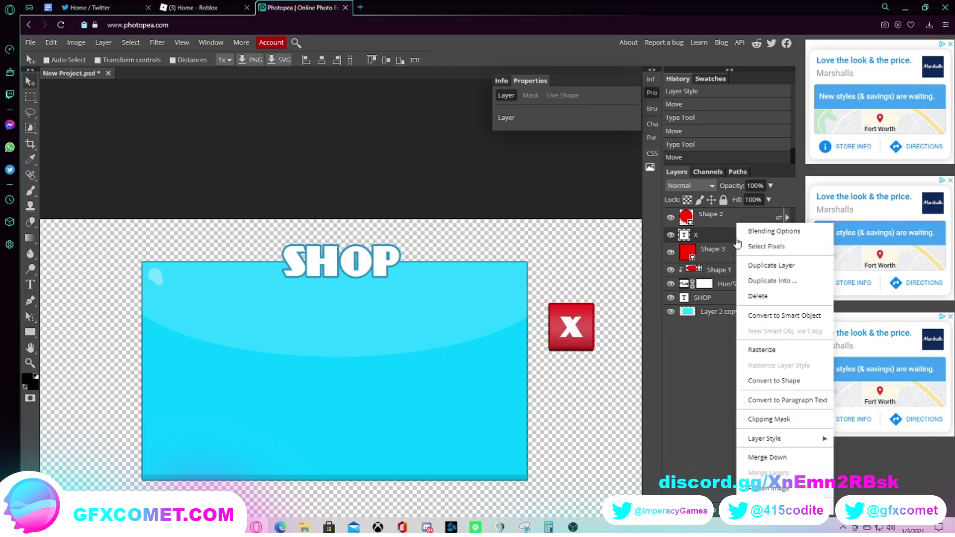
- Merge the X down into the red square and place it on the panel's corner
{"action": "left_click", "coordinate": [768, 457]}
{"action": "left_click_drag", "start_coordinate": [590, 340], "coordinate": [541, 270]}
{"action": "scroll", "coordinate": [547, 308], "scroll_direction": "down", "scroll_amount": 1}
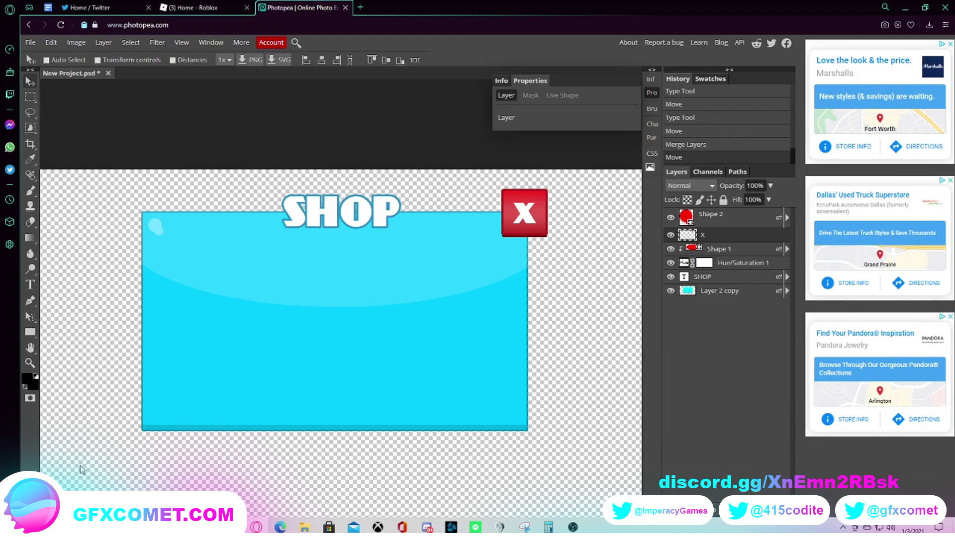
{"action": "left_click", "coordinate": [27, 332]}
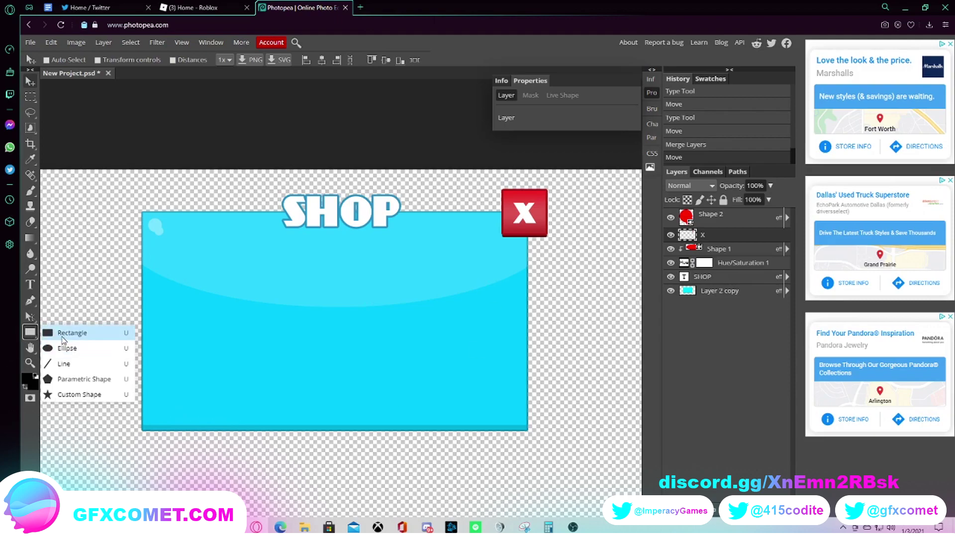
- Draw a 479 px square in the panel's left side and give it a white Color Overlay
{"action": "left_click", "coordinate": [75, 332]}
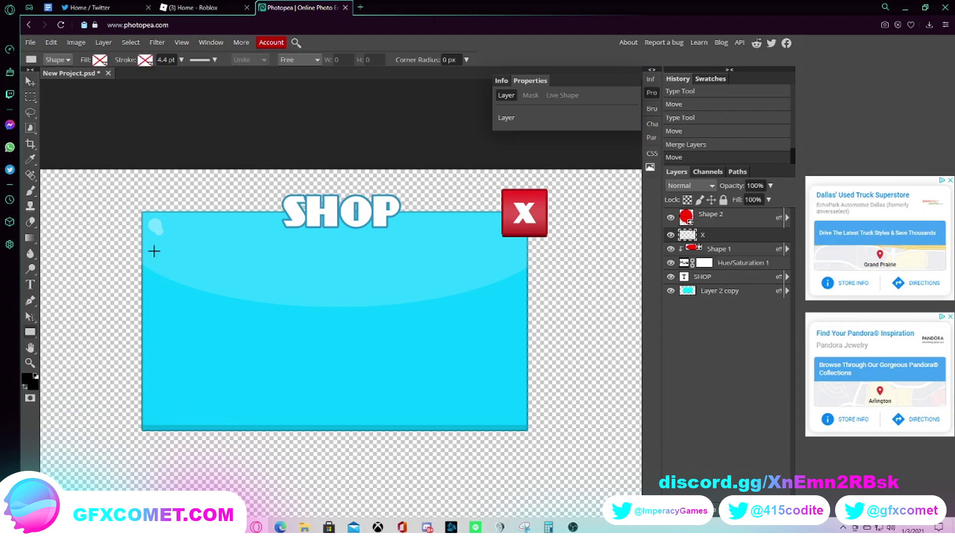
{"action": "left_click_drag", "start_coordinate": [153, 247], "coordinate": [272, 366]}
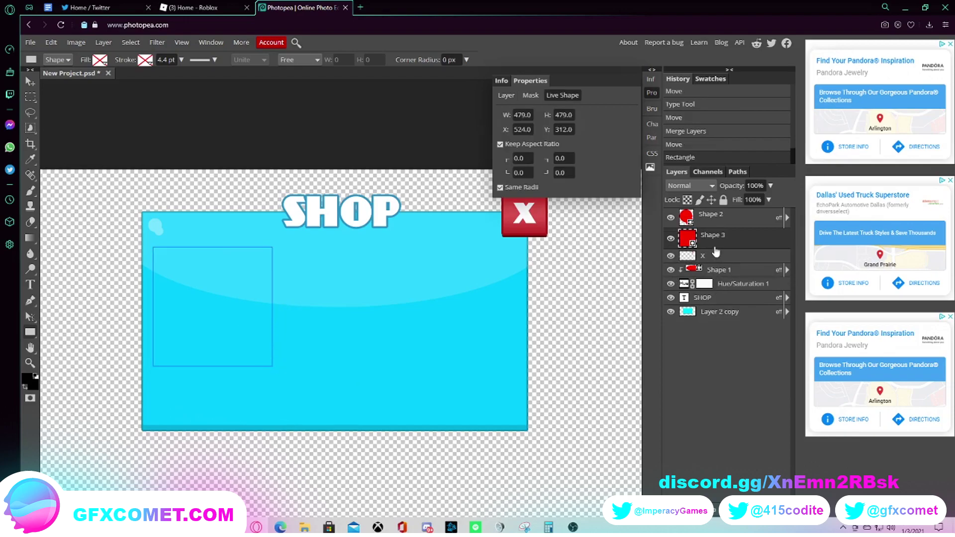
{"action": "right_click", "coordinate": [739, 245]}
{"action": "left_click", "coordinate": [751, 235]}
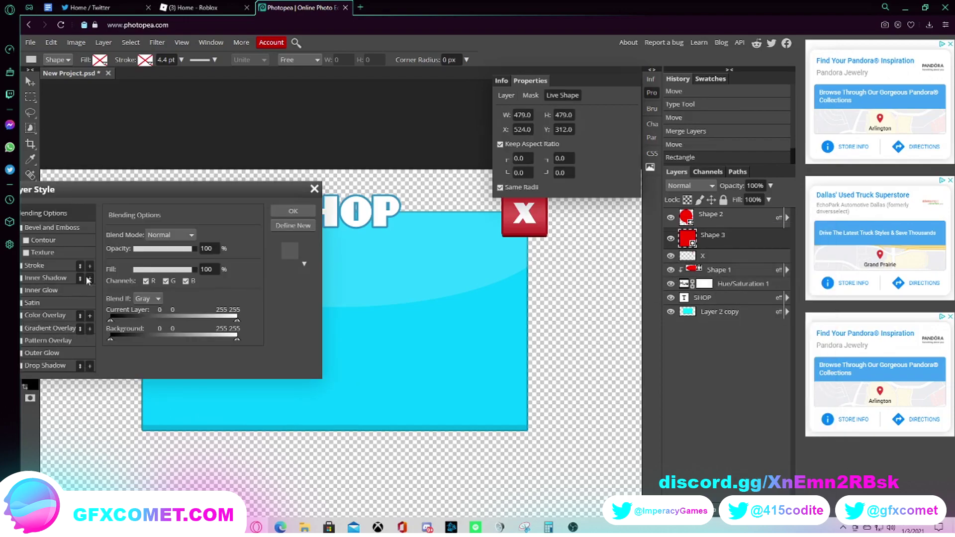
{"action": "left_click", "coordinate": [271, 297]}
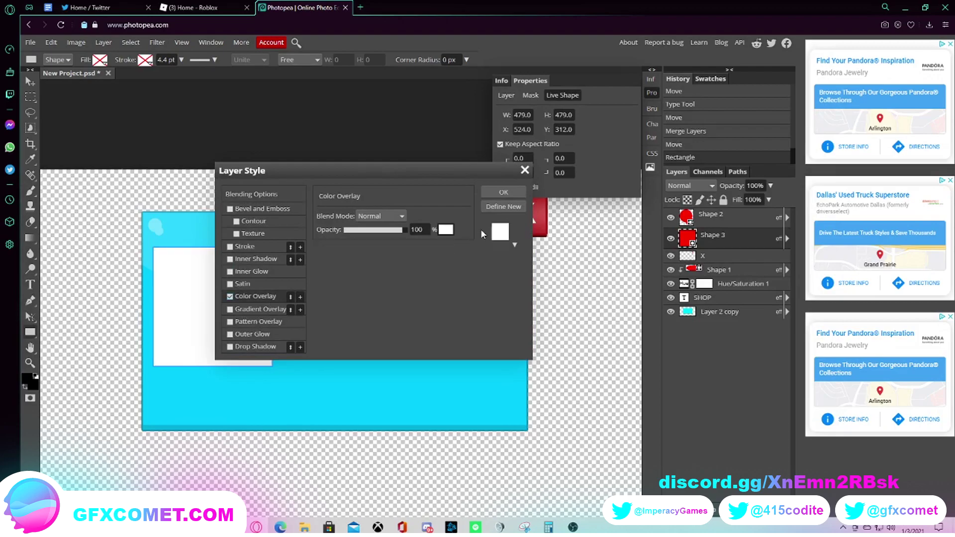
{"action": "left_click", "coordinate": [504, 192]}
- Duplicate the white slot twice and place the copies side by side across the panel
{"action": "right_click", "coordinate": [734, 242]}
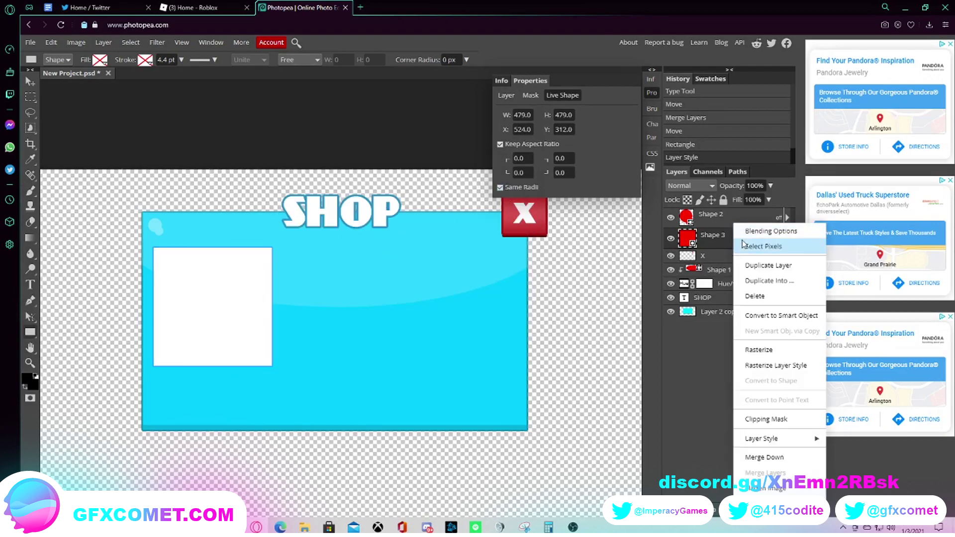
{"action": "left_click", "coordinate": [765, 266]}
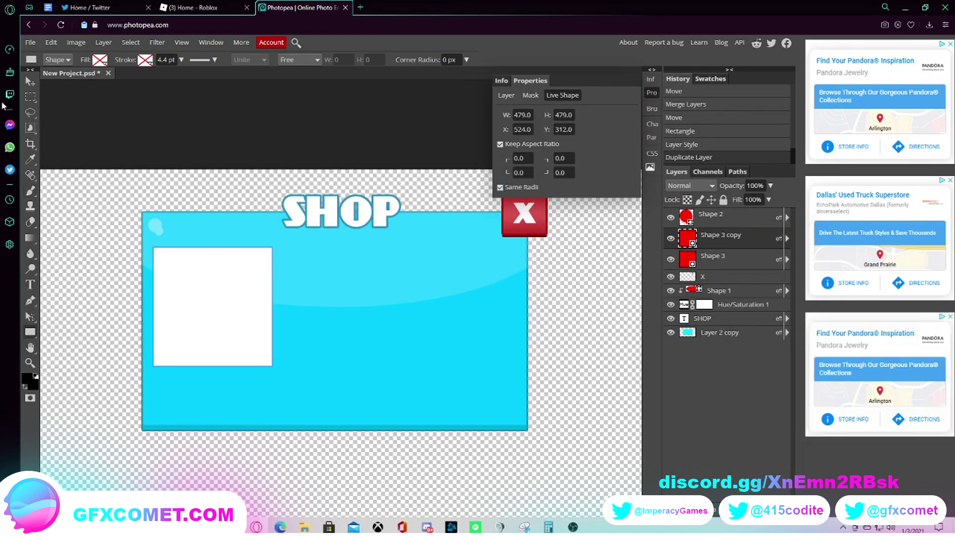
{"action": "key", "text": "v"}
{"action": "left_click_drag", "start_coordinate": [224, 295], "coordinate": [350, 299]}
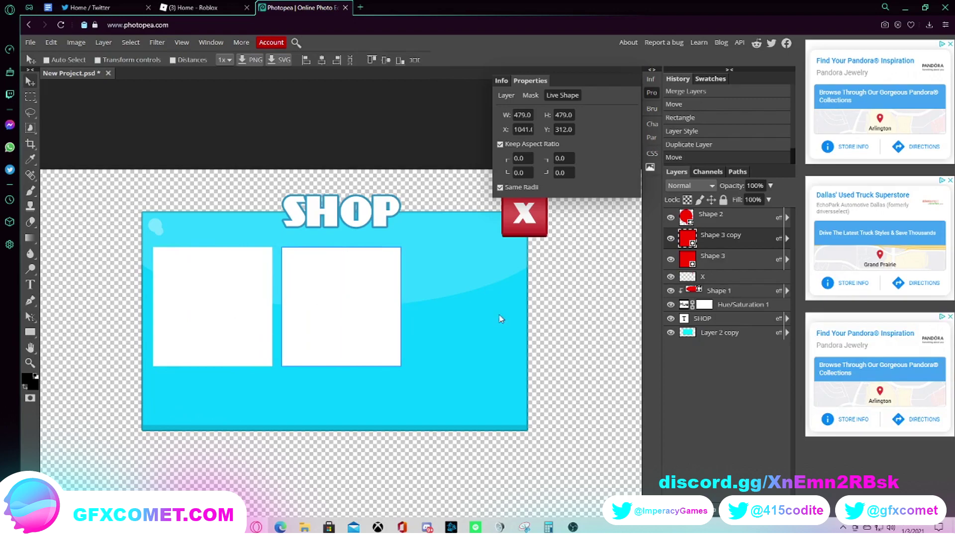
{"action": "right_click", "coordinate": [736, 238]}
{"action": "left_click", "coordinate": [756, 264]}
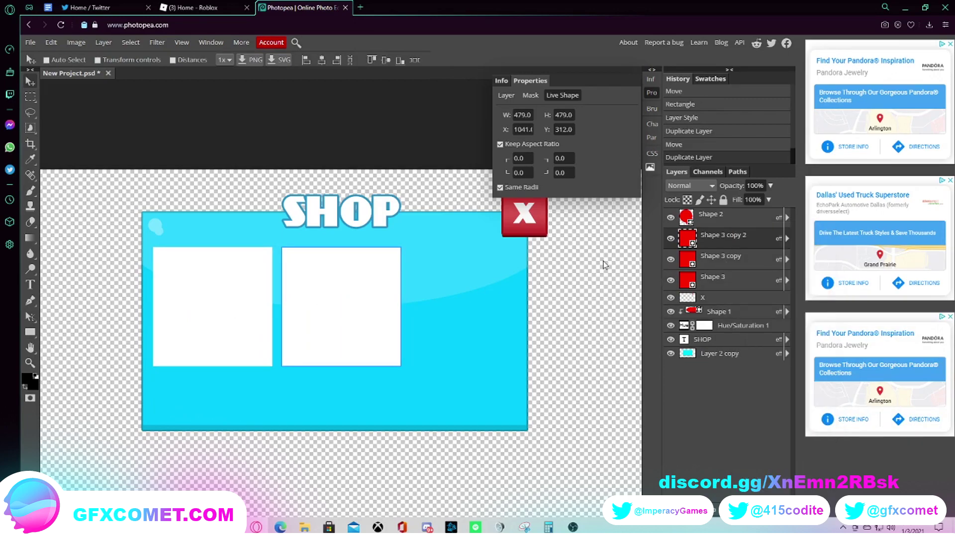
{"action": "left_click_drag", "start_coordinate": [350, 338], "coordinate": [478, 338]}
- Merge the three white slot squares into one layer
{"action": "left_click", "coordinate": [725, 278]}
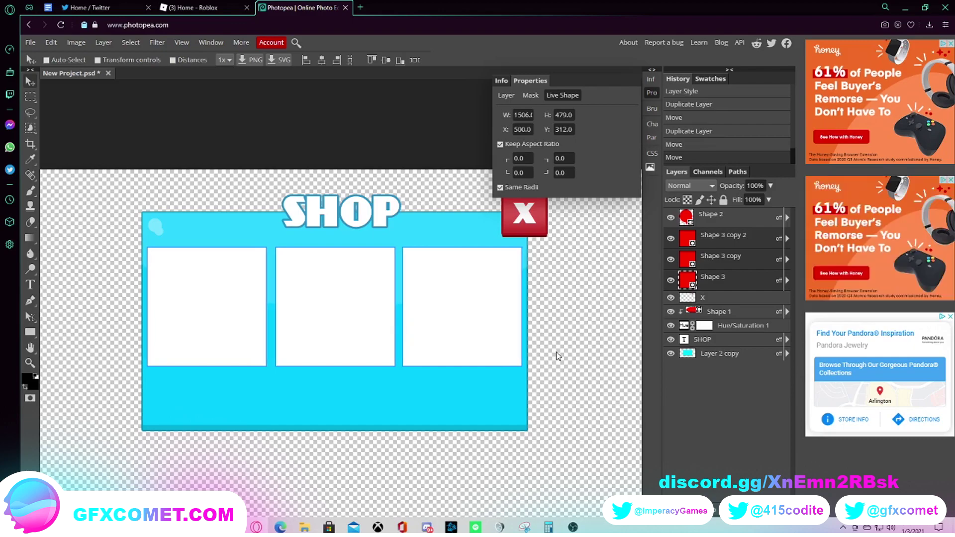
{"action": "double_click", "coordinate": [714, 277]}
{"action": "right_click", "coordinate": [721, 277]}
{"action": "left_click", "coordinate": [761, 474]}
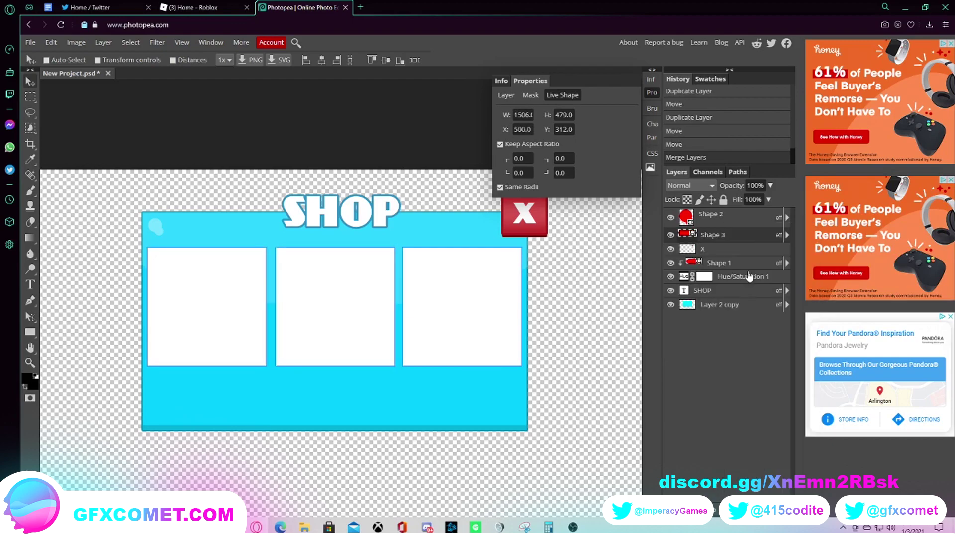
- Nudge the merged slots slightly lower in the panel with the arrow keys
{"action": "key", "text": "Left"}
{"action": "key", "text": "Left"}
{"action": "key", "text": "Left"}
{"action": "key", "text": "Left"}
{"action": "key", "text": "Left"}
{"action": "key", "text": "Left"}
{"action": "key", "text": "Left"}
{"action": "key", "text": "Left"}
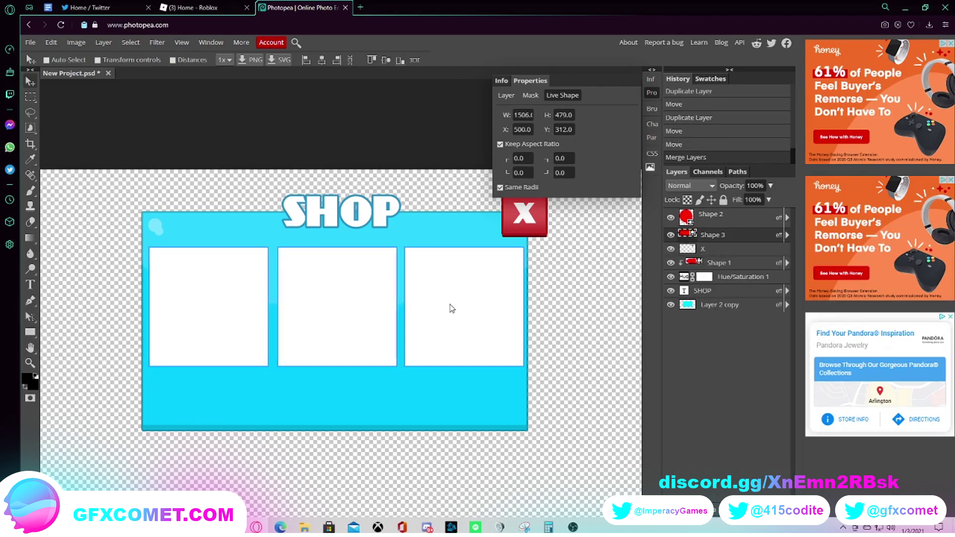
{"action": "key", "text": "Right"}
{"action": "key", "text": "Right"}
{"action": "key", "text": "Right"}
{"action": "key", "text": "Right"}
{"action": "key", "text": "Right"}
{"action": "key", "text": "Right"}
{"action": "key", "text": "Right"}
{"action": "key", "text": "Right"}
{"action": "key", "text": "Down"}
{"action": "key", "text": "Down"}
{"action": "key", "text": "Down"}
{"action": "key", "text": "Down"}
{"action": "key", "text": "Down"}
{"action": "key", "text": "Down"}
{"action": "key", "text": "Down"}
{"action": "key", "text": "Down"}
{"action": "key", "text": "Down"}
{"action": "key", "text": "Down"}
{"action": "key", "text": "Down"}
{"action": "key", "text": "Down"}
{"action": "key", "text": "Down"}
{"action": "key", "text": "Down"}
{"action": "key", "text": "Down"}
{"action": "key", "text": "Down"}
{"action": "key", "text": "Down"}
{"action": "key", "text": "Down"}
{"action": "key", "text": "Down"}
{"action": "key", "text": "Down"}
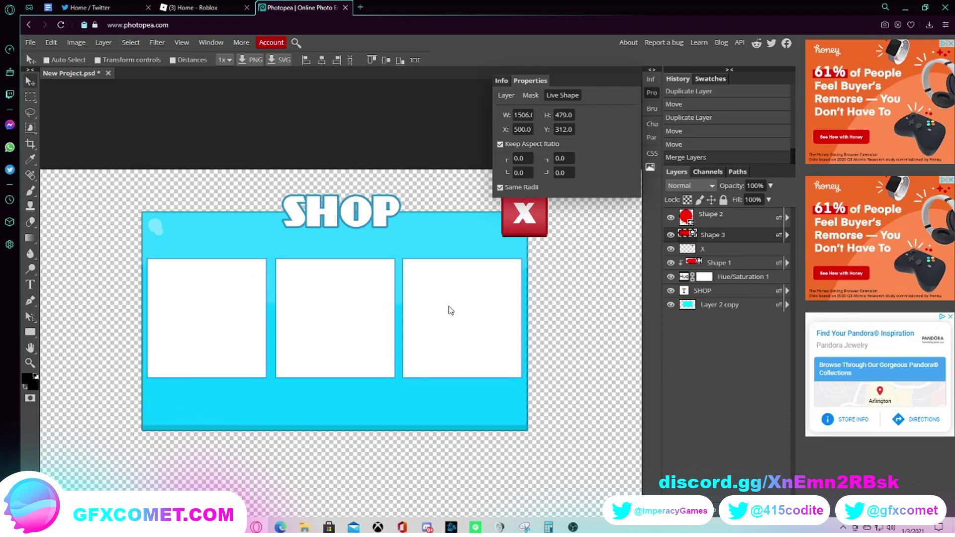
{"action": "key", "text": "Down"}
{"action": "key", "text": "Down"}
{"action": "key", "text": "Down"}
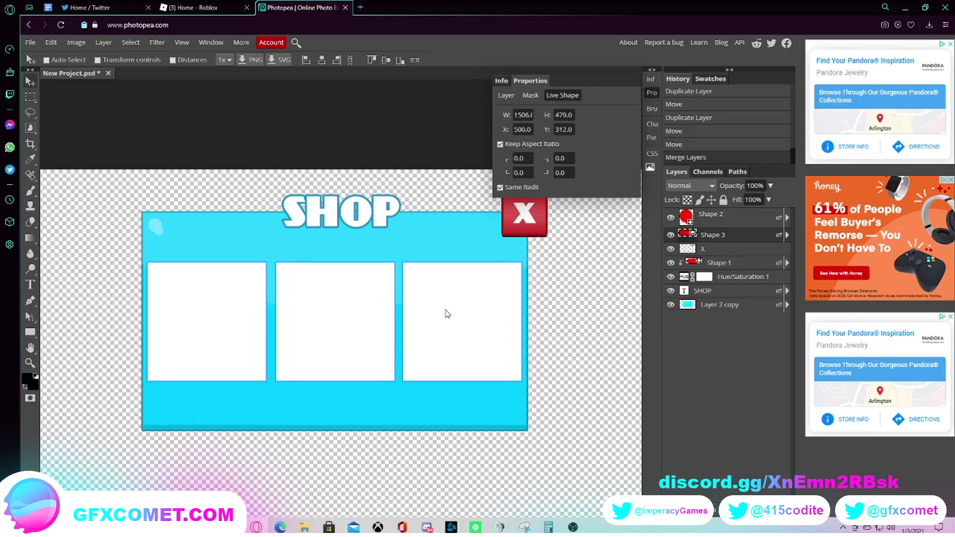
{"action": "key", "text": "Down"}
{"action": "key", "text": "Down"}
{"action": "key", "text": "Down"}
{"action": "key", "text": "Up"}
{"action": "key", "text": "Up"}
{"action": "key", "text": "Up"}
{"action": "key", "text": "Up"}
{"action": "key", "text": "Up"}
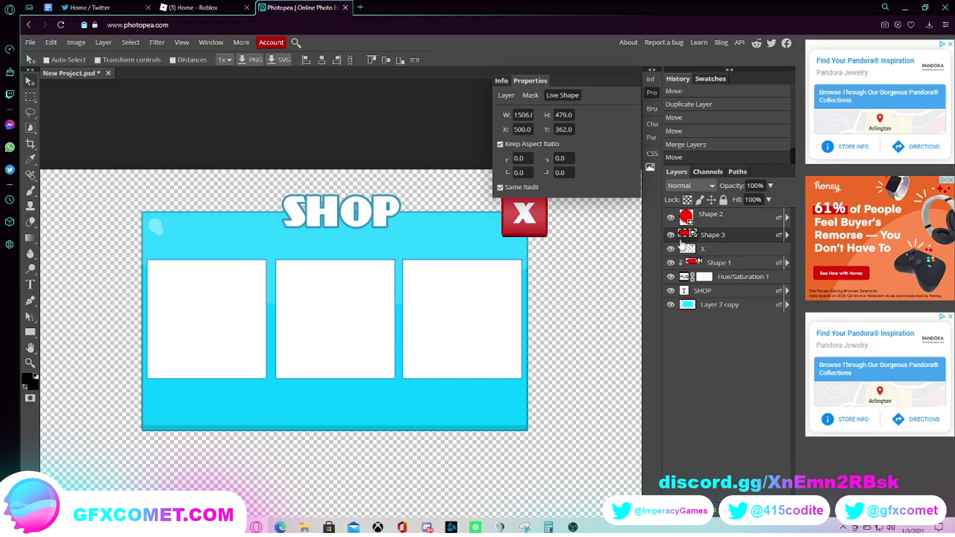
- Change the slots' Color Overlay from white to teal 01afda and apply it
{"action": "right_click", "coordinate": [713, 231]}
{"action": "left_click", "coordinate": [722, 234]}
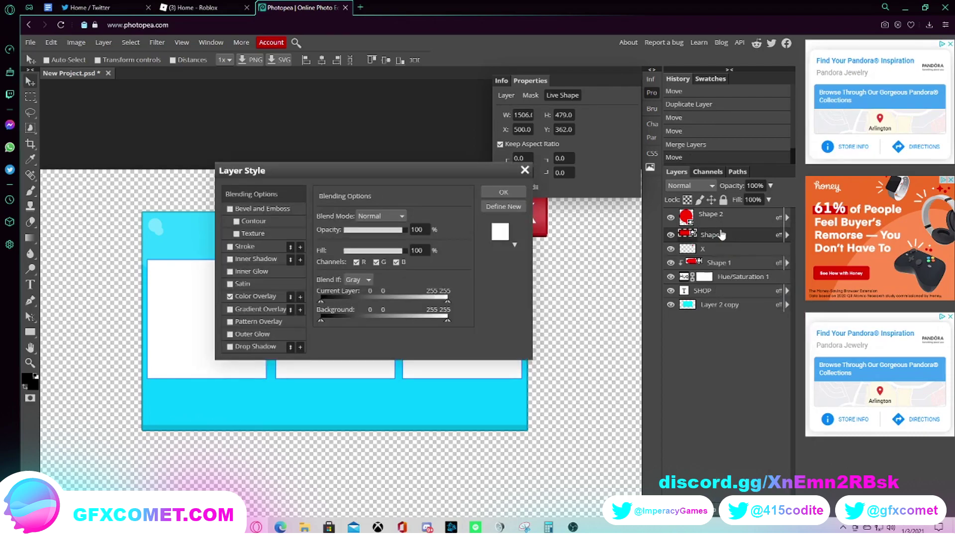
{"action": "left_click", "coordinate": [263, 298]}
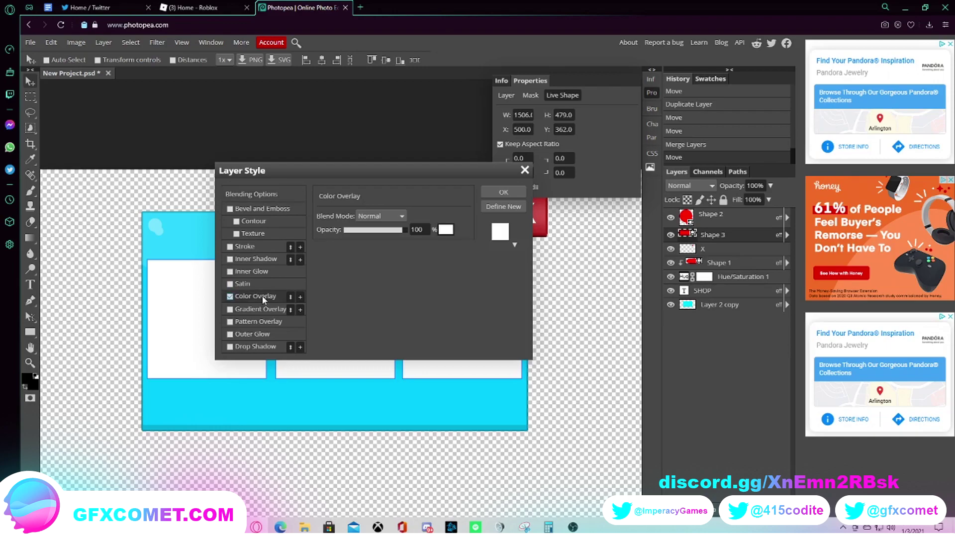
{"action": "left_click", "coordinate": [446, 230]}
{"action": "left_click", "coordinate": [404, 426]}
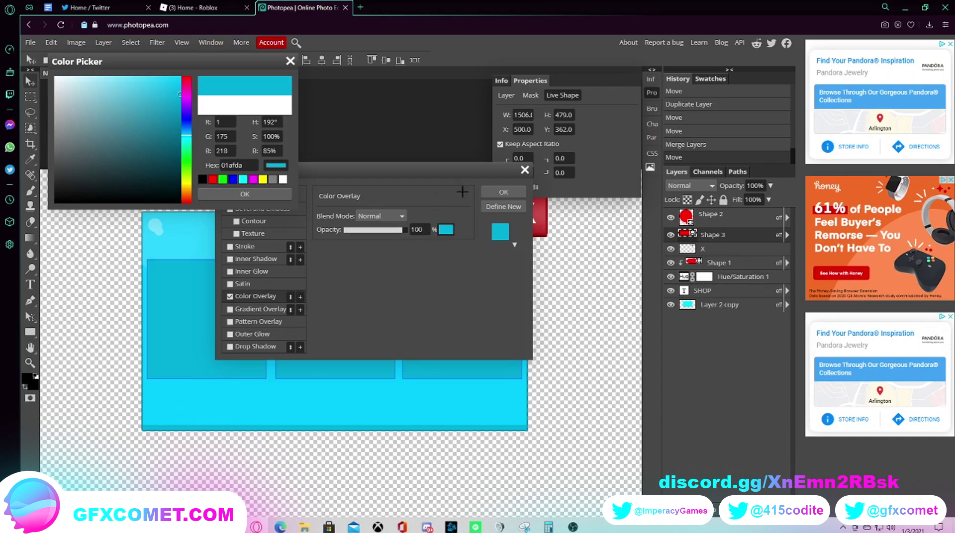
{"action": "left_click", "coordinate": [243, 204]}
{"action": "left_click", "coordinate": [517, 192]}
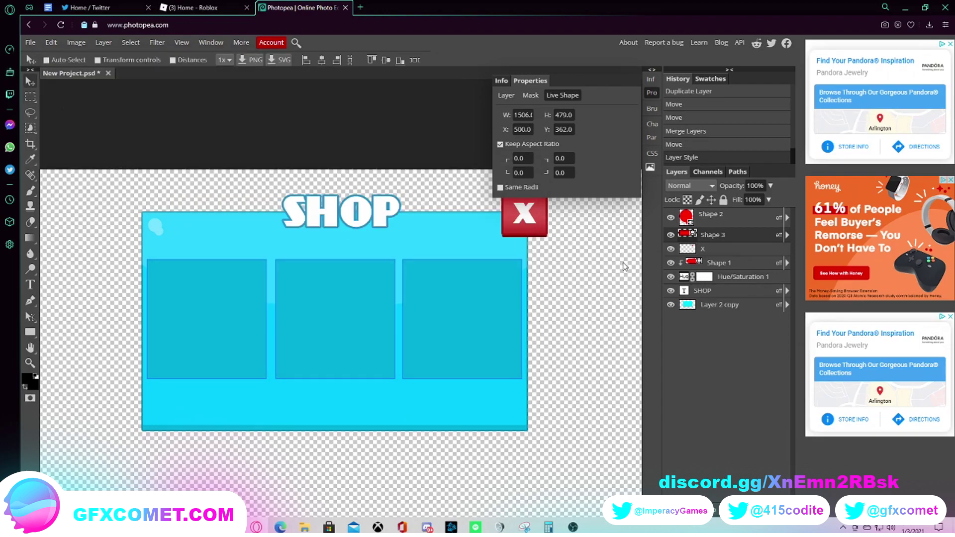
{"action": "left_click", "coordinate": [710, 305]}
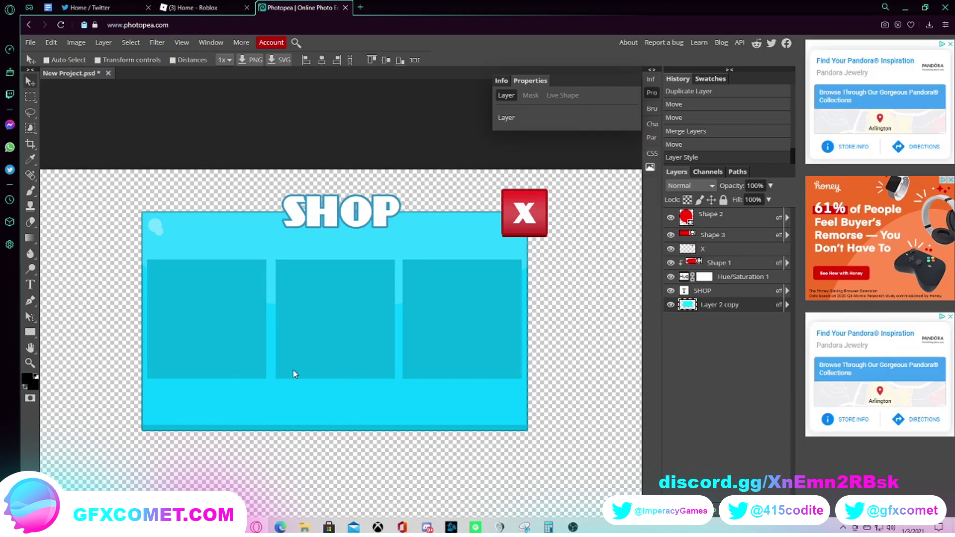
- Open Layer Style for the Shape 3 slots layer, trying Inner Glow and then turning it off
{"action": "left_click", "coordinate": [736, 238]}
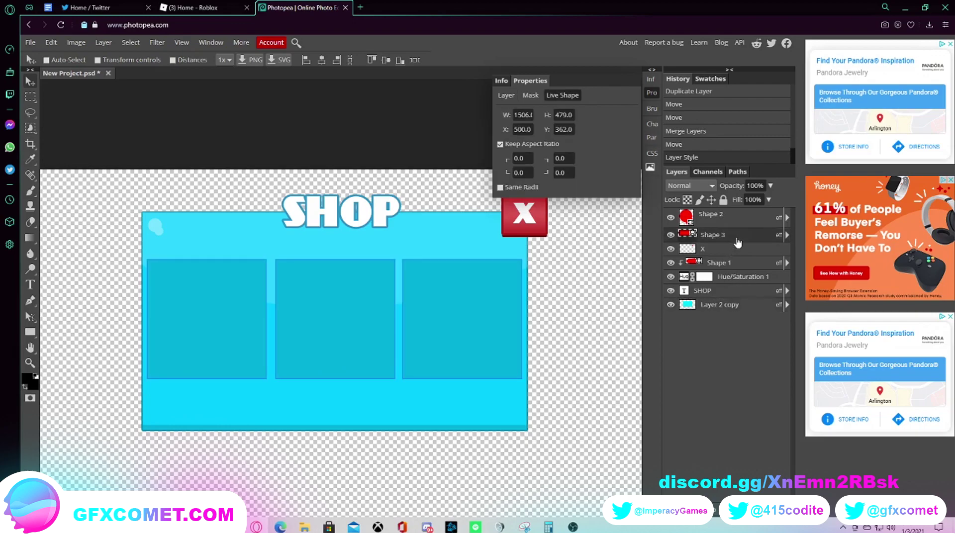
{"action": "right_click", "coordinate": [738, 243]}
{"action": "left_click", "coordinate": [757, 232]}
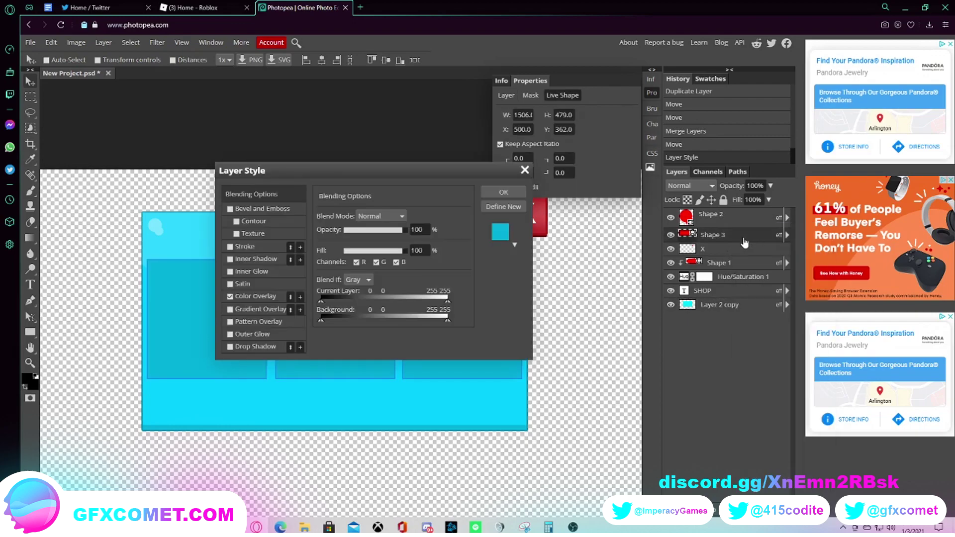
{"action": "left_click", "coordinate": [251, 272]}
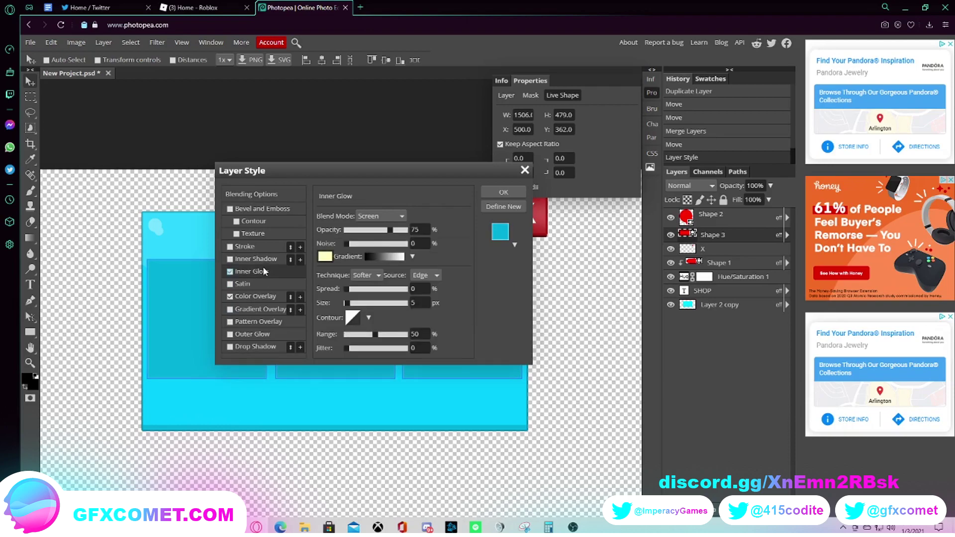
{"action": "left_click", "coordinate": [230, 271]}
- Try a Normal-blend Drop Shadow on the slots, then remove it
{"action": "left_click", "coordinate": [229, 347]}
{"action": "left_click", "coordinate": [270, 348]}
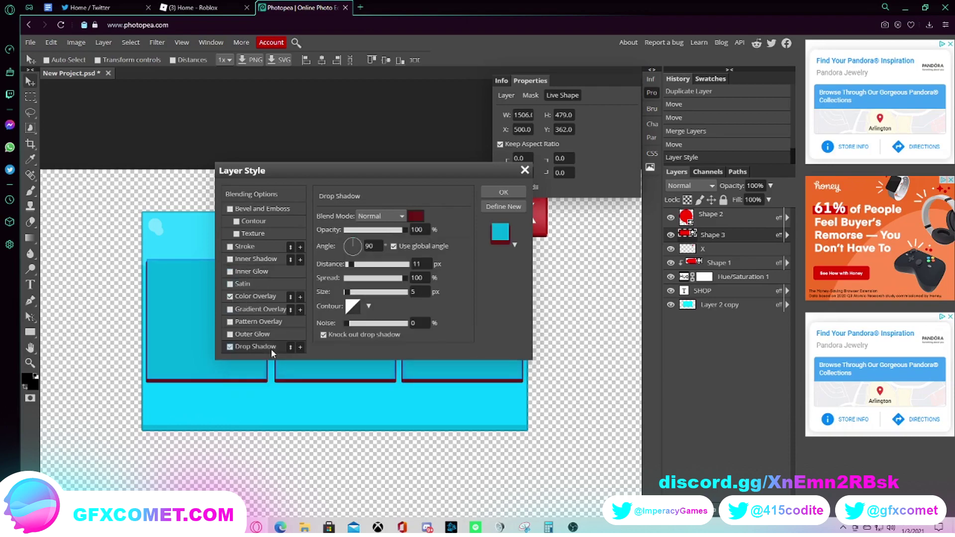
{"action": "left_click", "coordinate": [393, 216]}
{"action": "left_click", "coordinate": [370, 224]}
{"action": "left_click", "coordinate": [229, 347]}
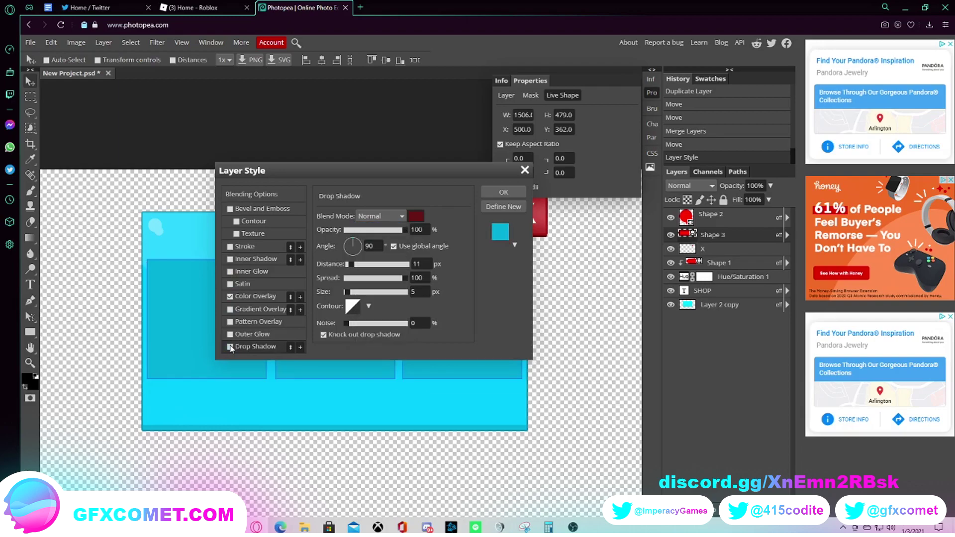
- Apply a black Inner Shadow with 36 px distance and 29 px size to the slots, then select Layer 2 copy
{"action": "left_click", "coordinate": [230, 259]}
{"action": "left_click_drag", "start_coordinate": [342, 168], "coordinate": [558, 249]}
{"action": "left_click_drag", "start_coordinate": [572, 342], "coordinate": [620, 355]}
{"action": "mouse_move", "coordinate": [568, 368]}
{"action": "left_mouse_down"}
{"action": "mouse_move", "coordinate": [590, 372]}
{"action": "mouse_move", "coordinate": [577, 374]}
{"action": "left_mouse_up"}
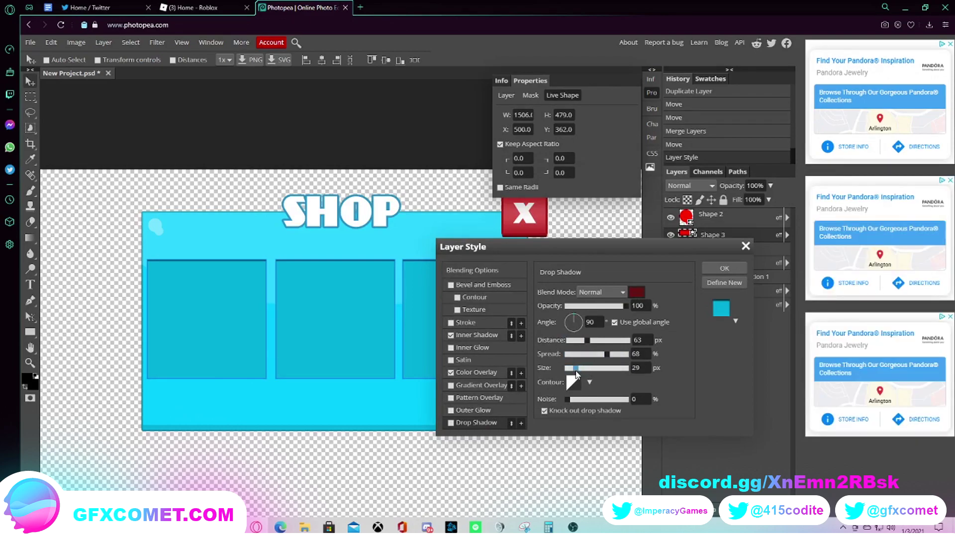
{"action": "left_click", "coordinate": [636, 292]}
{"action": "left_click", "coordinate": [203, 180]}
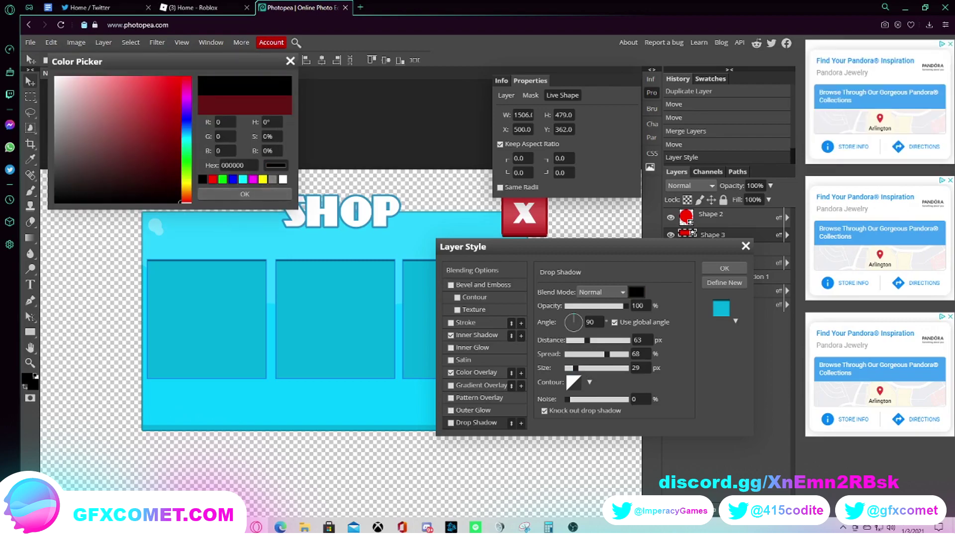
{"action": "left_click", "coordinate": [244, 194]}
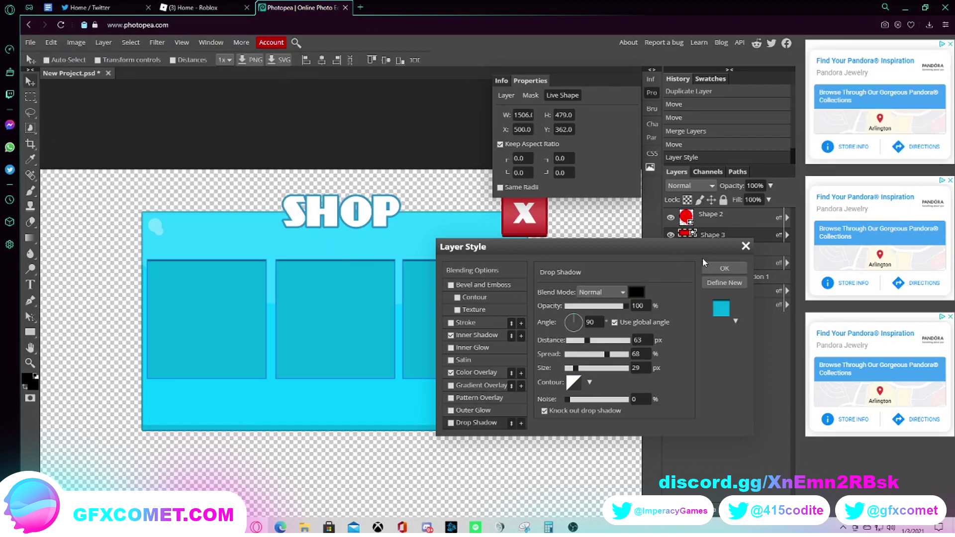
{"action": "left_click", "coordinate": [724, 268]}
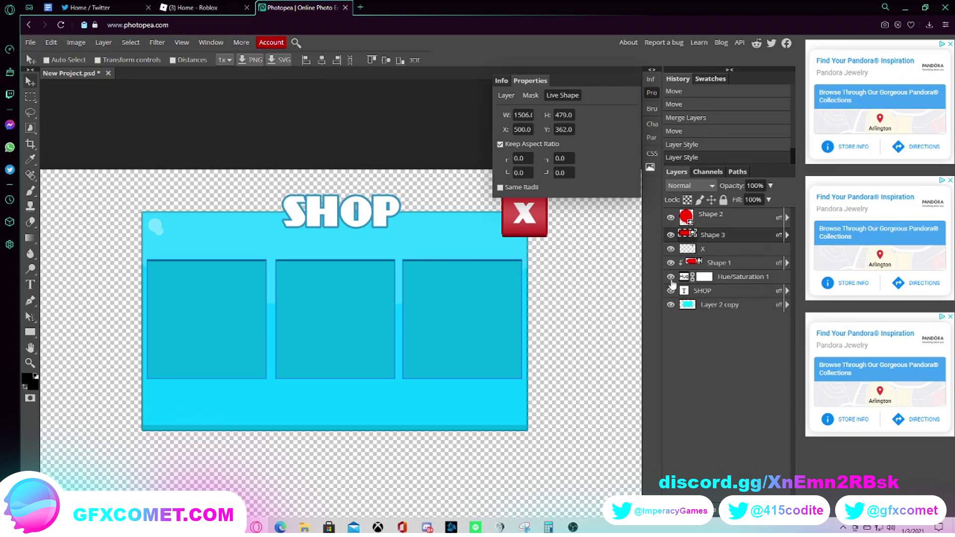
{"action": "left_click", "coordinate": [715, 305]}
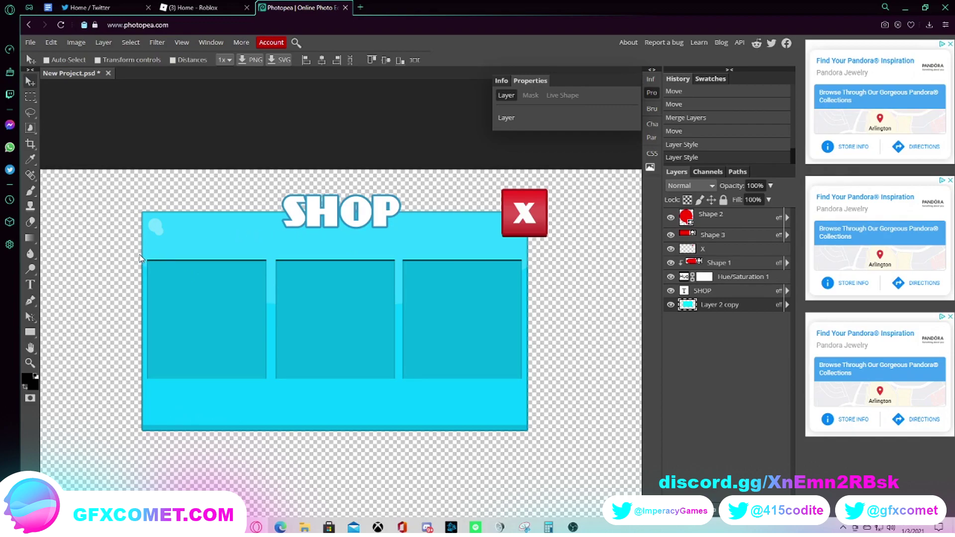
{"action": "left_click", "coordinate": [30, 300]}
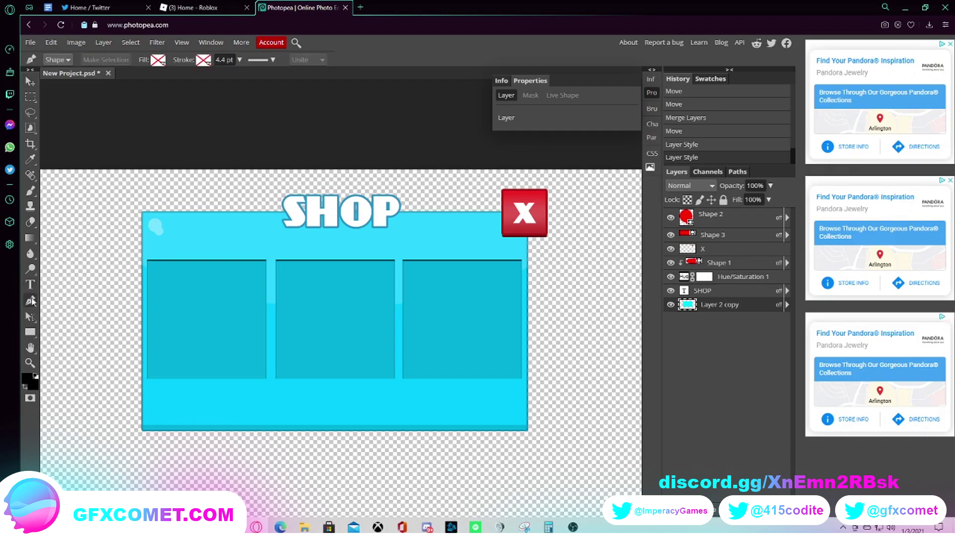
{"action": "left_click", "coordinate": [71, 279]}
{"action": "mouse_move", "coordinate": [102, 305]}
{"action": "left_mouse_down"}
{"action": "mouse_move", "coordinate": [68, 349]}
{"action": "mouse_move", "coordinate": [140, 465]}
{"action": "mouse_move", "coordinate": [116, 452]}
{"action": "left_mouse_up"}
{"action": "left_click", "coordinate": [106, 362]}
{"action": "left_click_drag", "start_coordinate": [129, 329], "coordinate": [73, 284]}
{"action": "left_click", "coordinate": [84, 247]}
{"action": "left_click", "coordinate": [113, 250]}
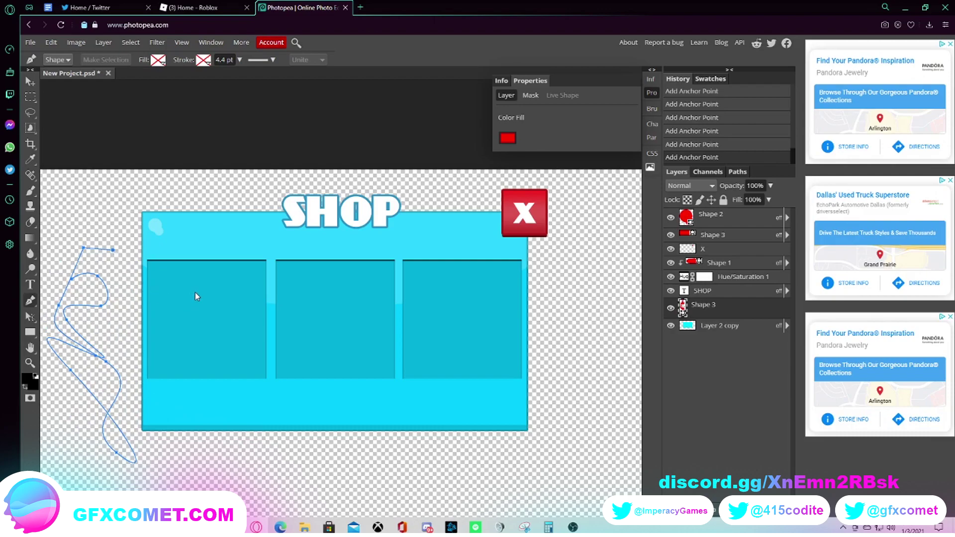
{"action": "left_click", "coordinate": [30, 81]}
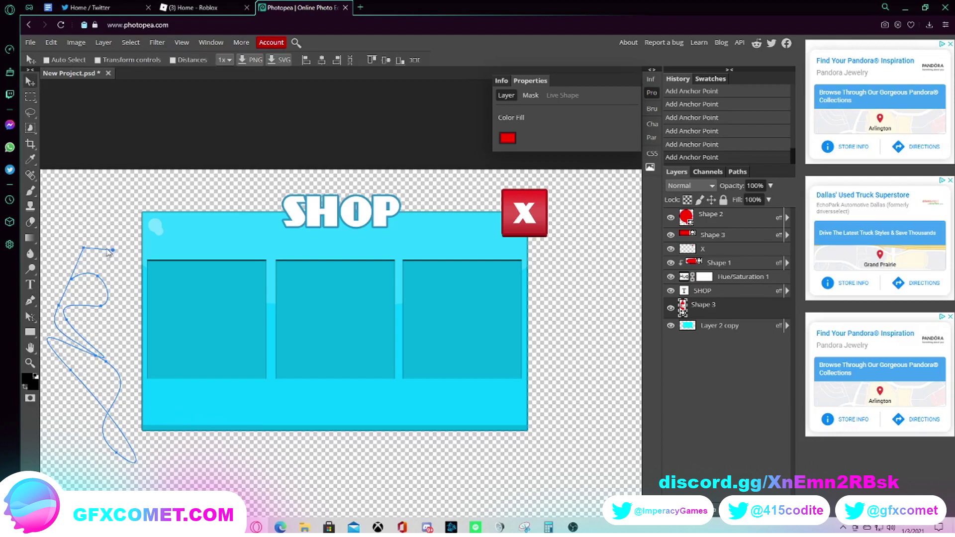
{"action": "left_click_drag", "start_coordinate": [107, 252], "coordinate": [111, 255]}
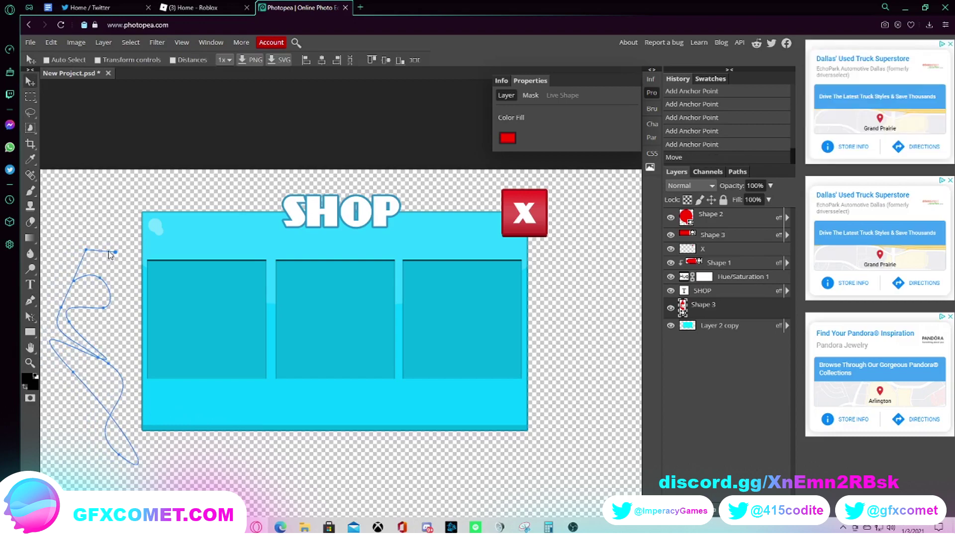
{"action": "key", "text": "Delete"}
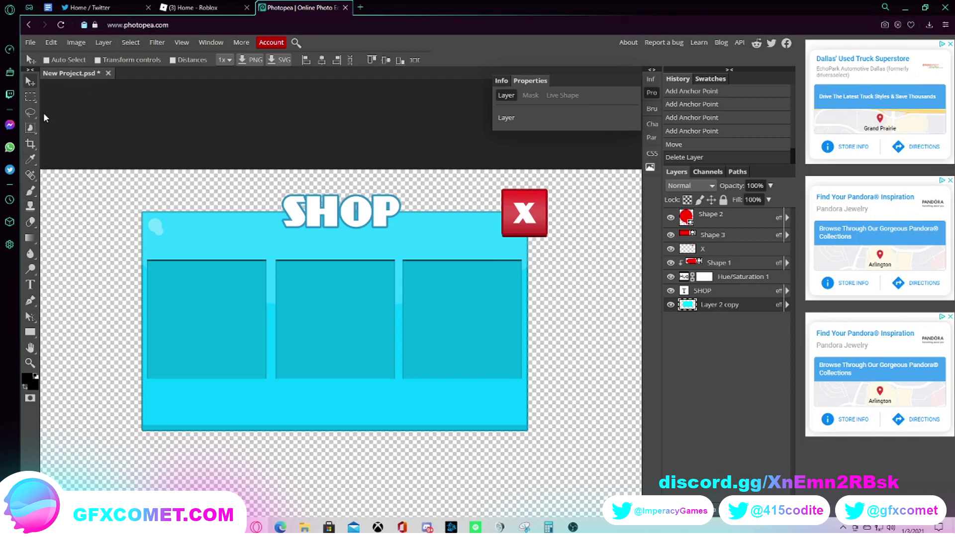
{"action": "left_click", "coordinate": [30, 42]}
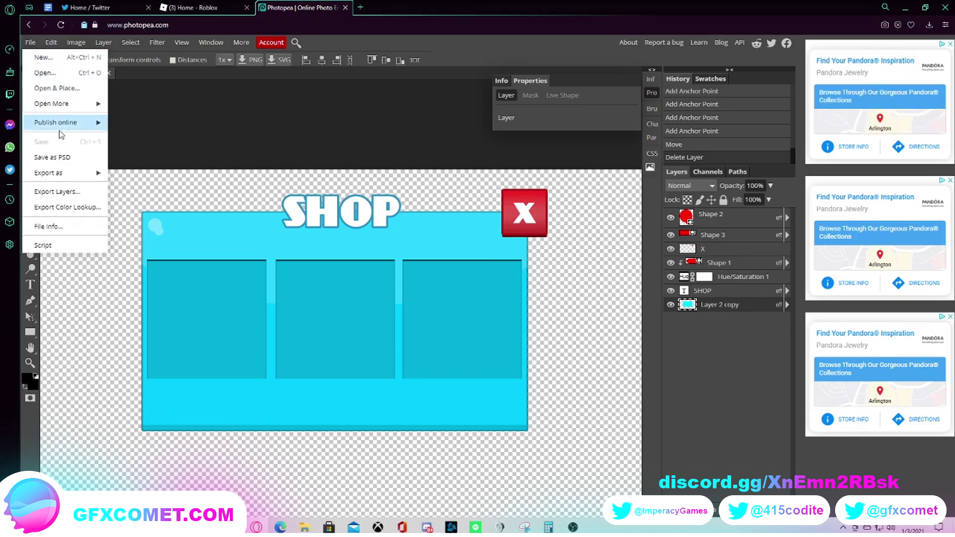
{"action": "mouse_move", "coordinate": [60, 172]}
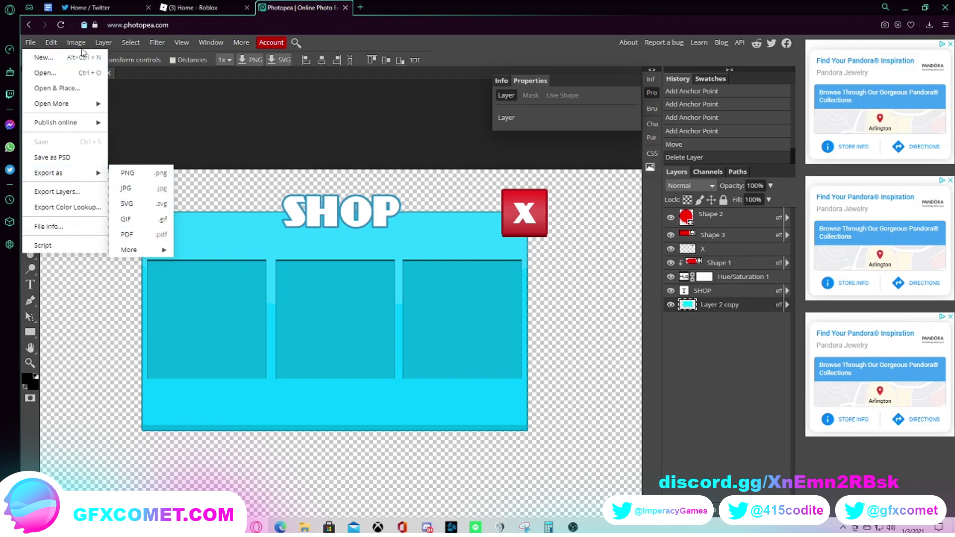
{"action": "left_click", "coordinate": [422, 204]}
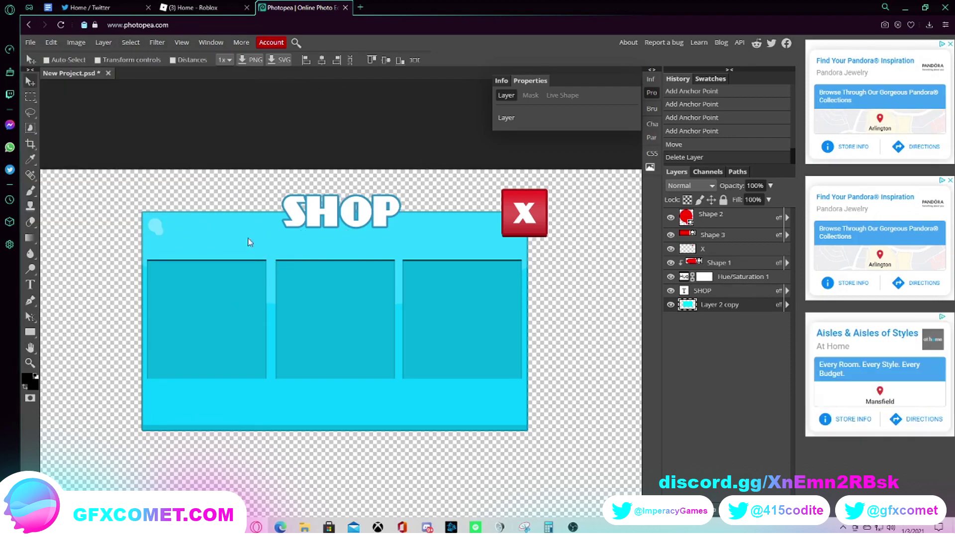
{"action": "left_click", "coordinate": [30, 43]}
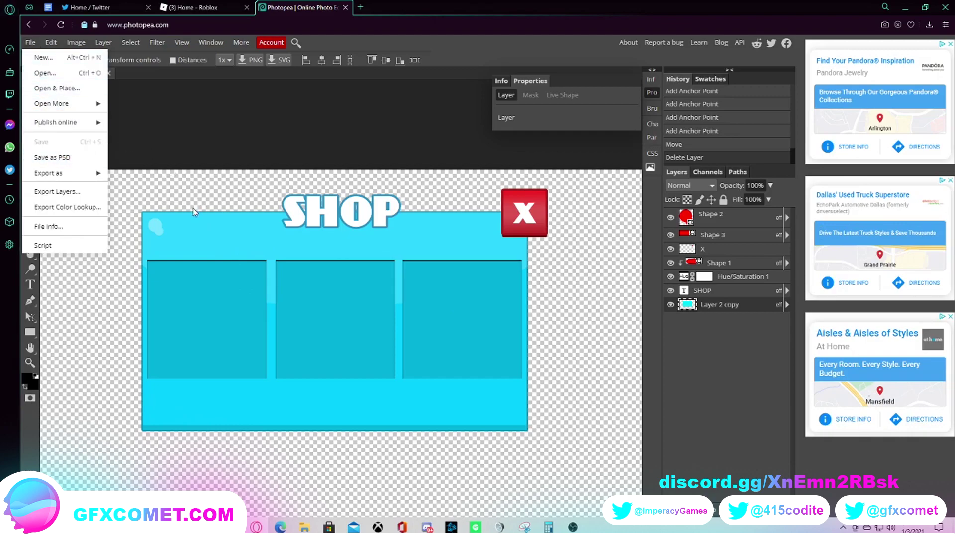
{"action": "left_click", "coordinate": [551, 269]}
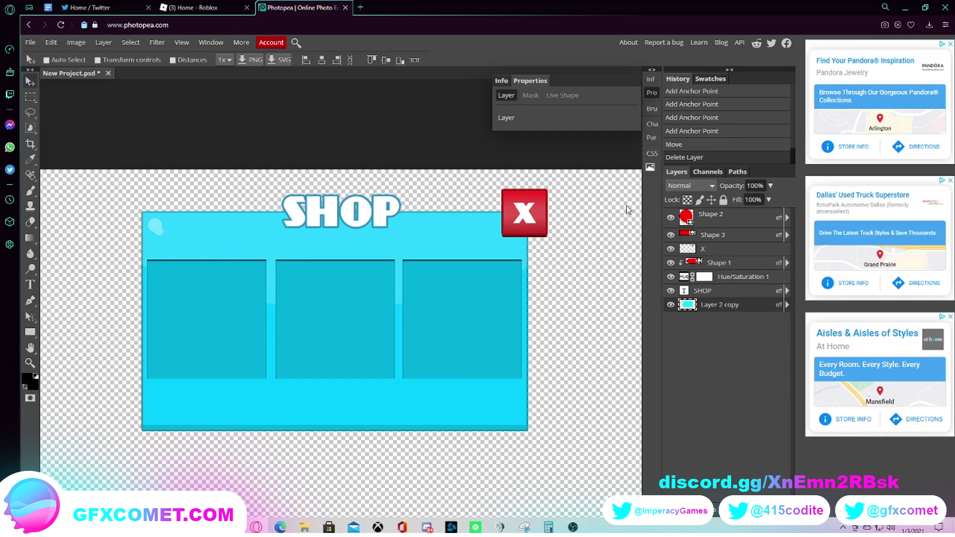